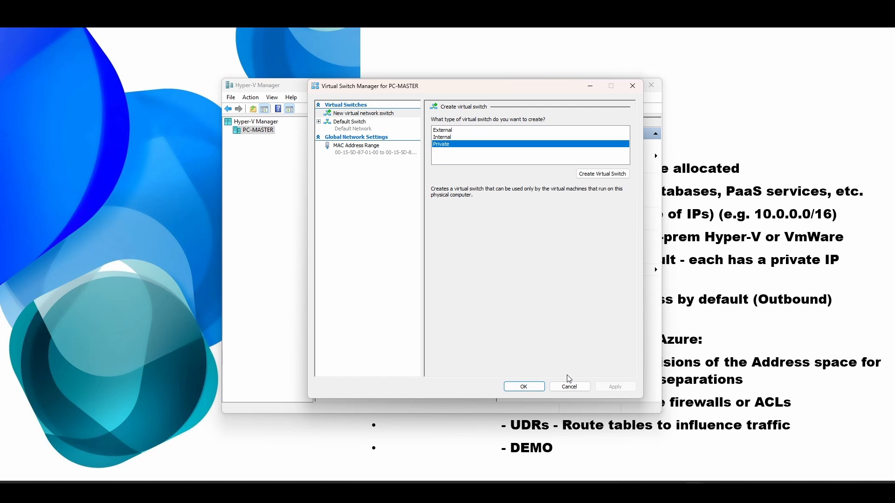
Close the Virtual Switch Manager without creating a switch and minimise Hyper-V Manager
left_click(570, 387)
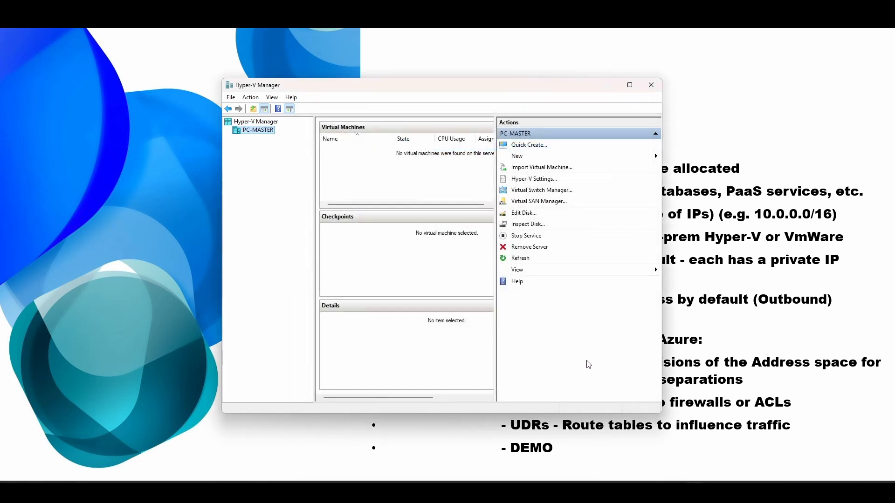
left_click(608, 85)
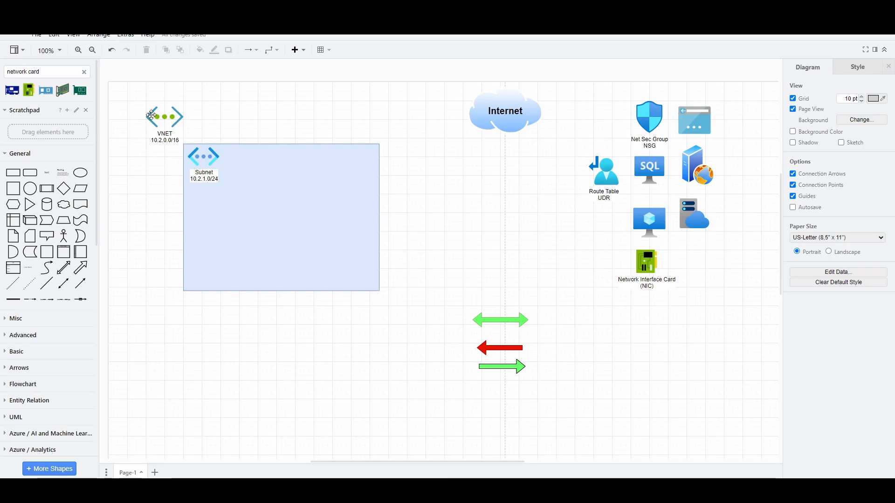
left_click(211, 183)
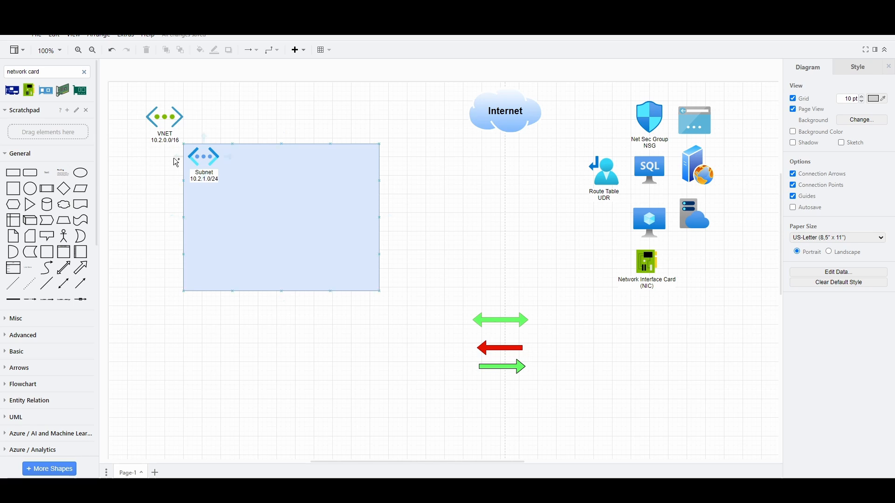
left_click(151, 160)
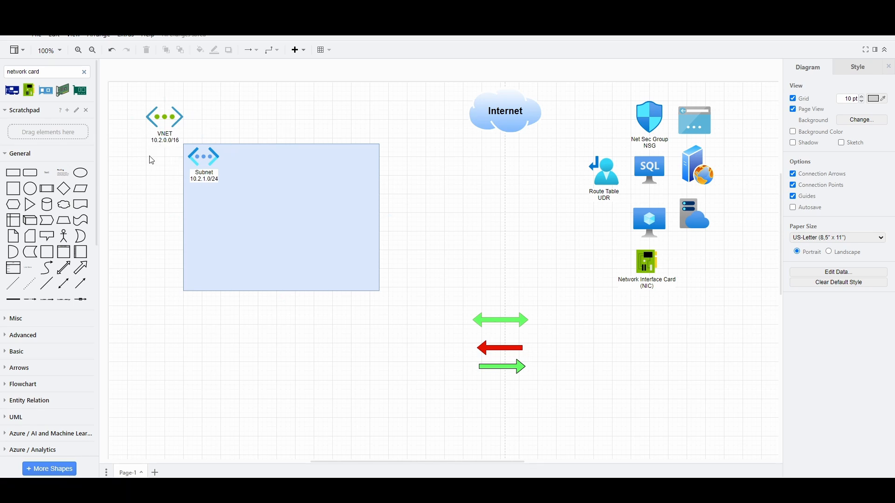
left_click(245, 210)
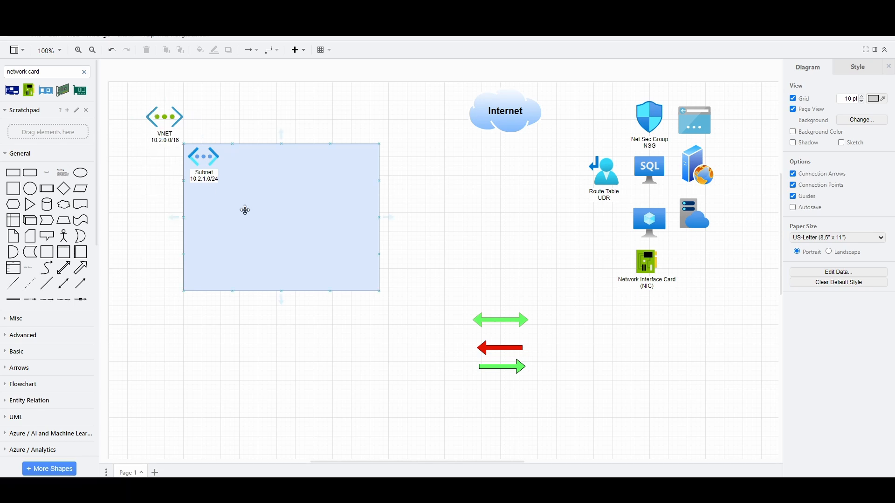
left_click(584, 206)
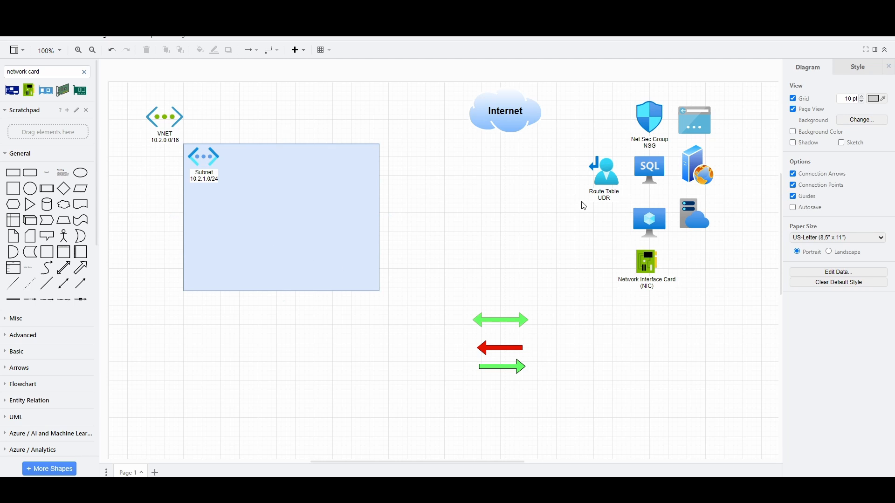
Move the virtual machine, SQL server and web server icons into the blue subnet area of the diagram
left_click_drag(655, 222, 260, 163)
left_click_drag(648, 167, 318, 164)
left_click_drag(697, 161, 223, 229)
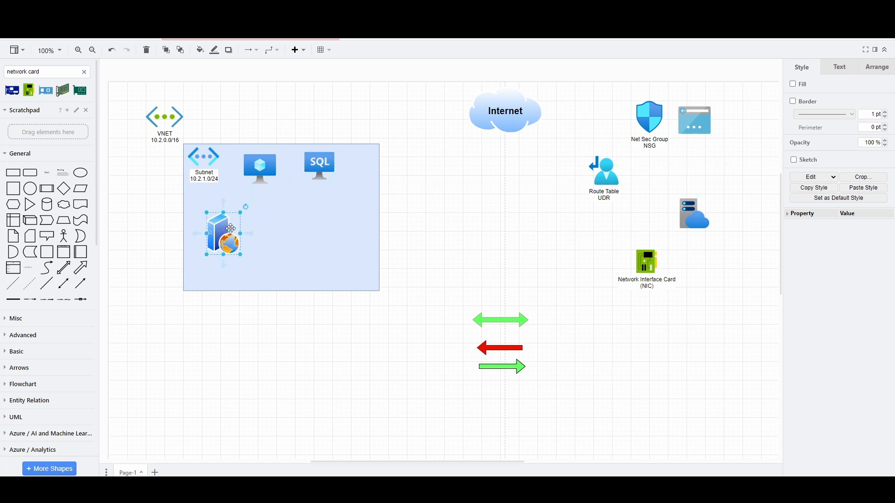
Label the virtual machine icon in the subnet 10.2.1.4 and the SQL server icon 10.2.1.5
double_click(272, 171)
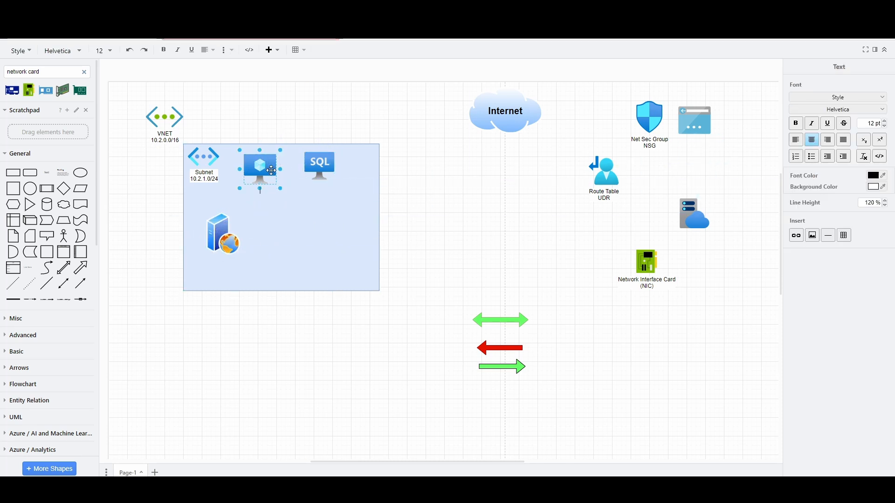
type("10.2")
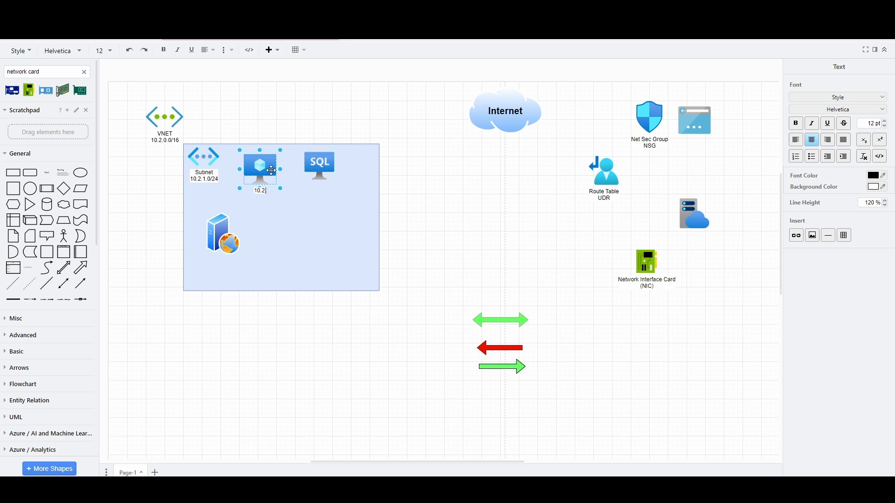
type(".1.4")
left_click(318, 177)
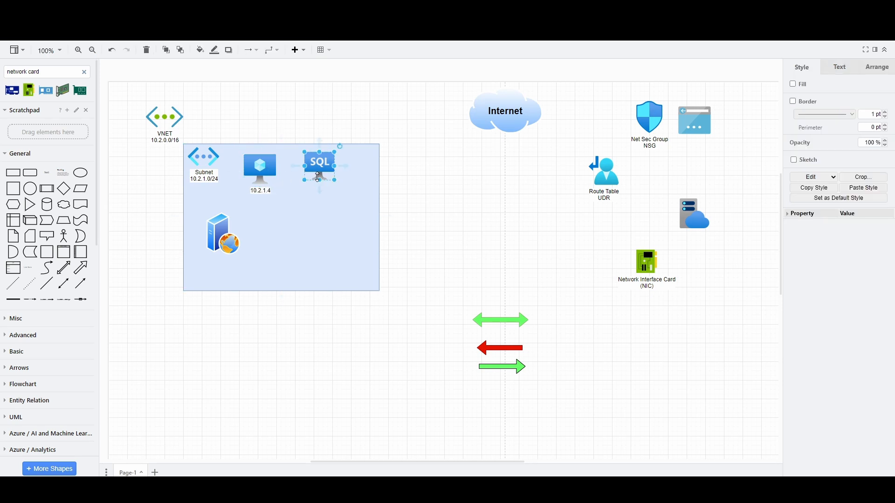
double_click(319, 178)
type("10.2.1.5")
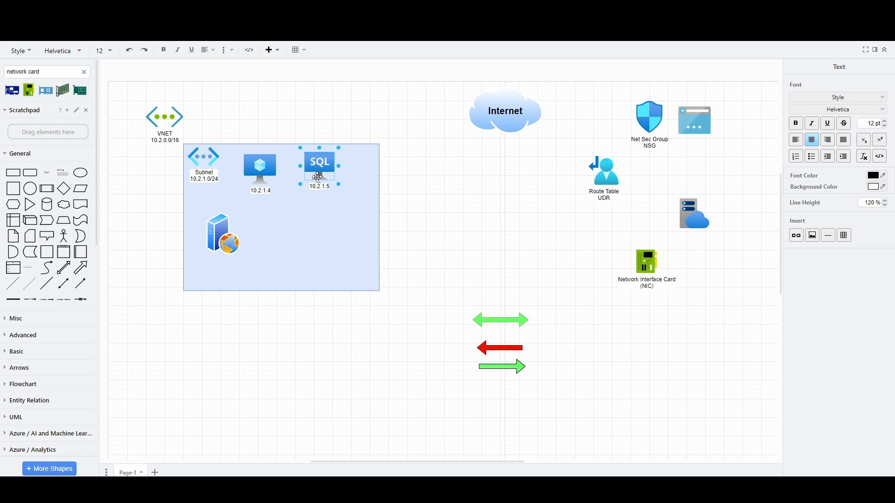
Label the web server icon in the subnet 10.2.1.6
left_click(221, 236)
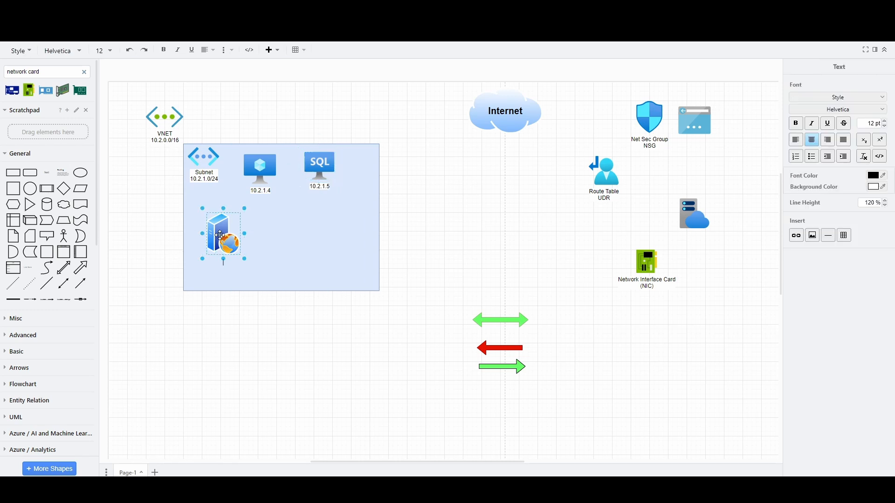
type("10.2.1.6")
left_click(341, 250)
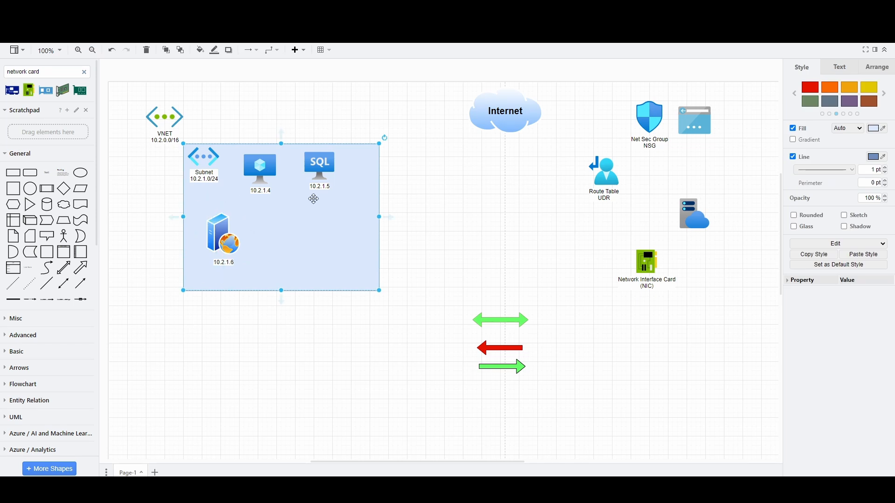
left_click(161, 198)
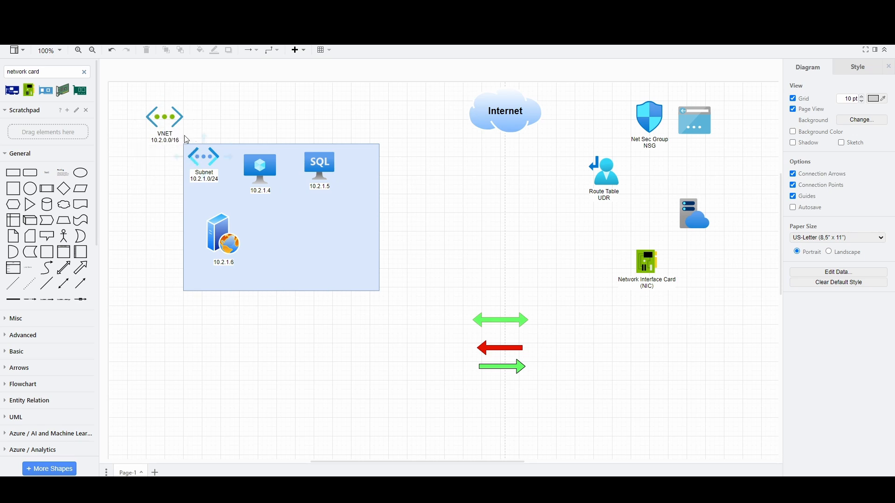
left_click(204, 157)
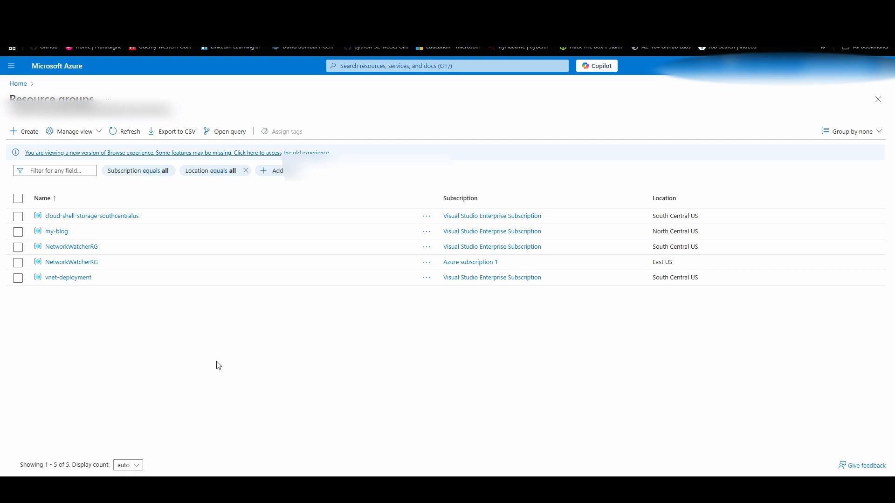
In the Azure portal, create a resource group named RG001 and dismiss the creation notification
left_click(22, 131)
left_click(247, 210)
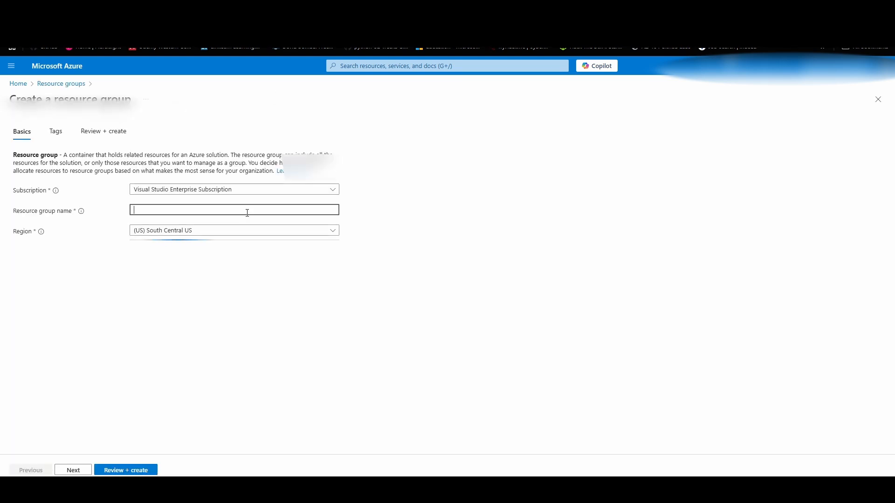
type("RG001")
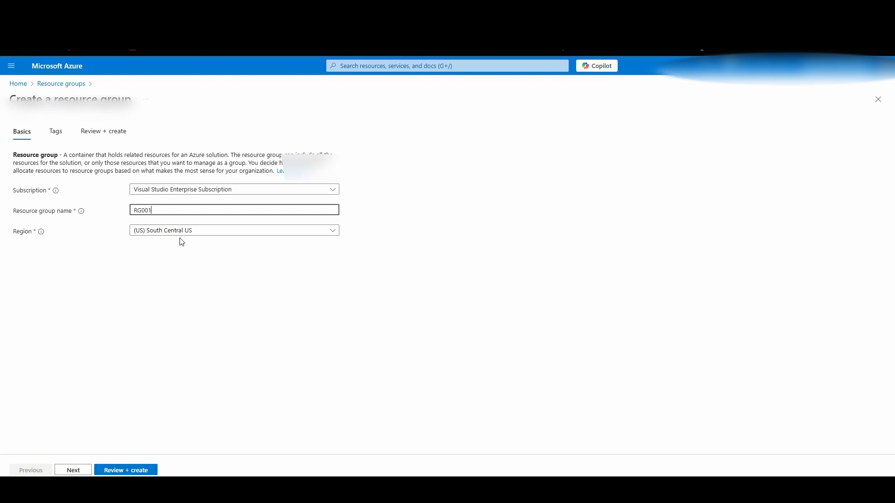
left_click(115, 471)
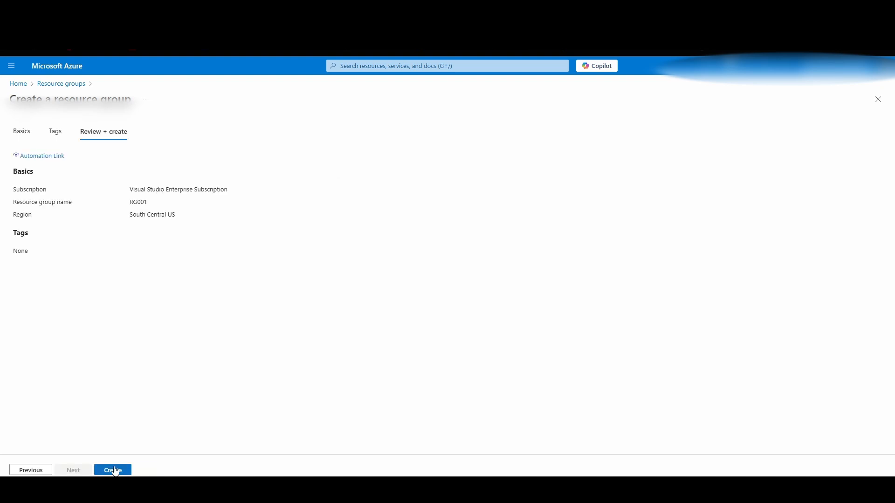
left_click(113, 470)
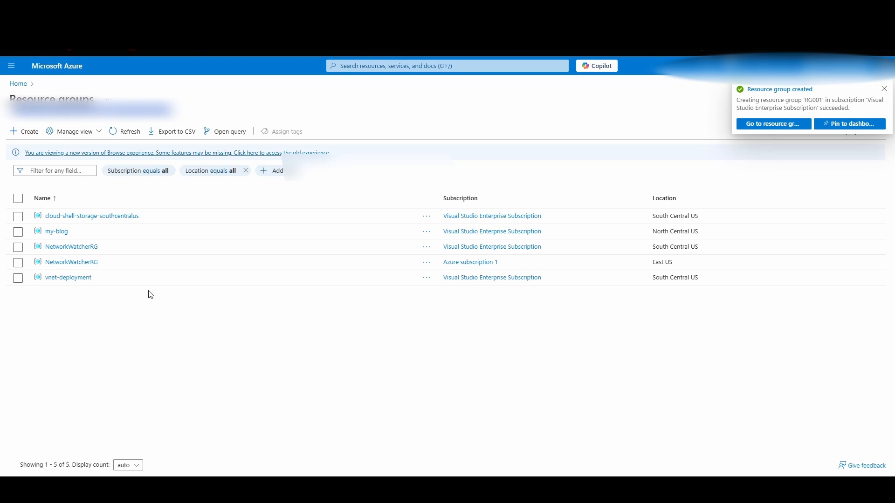
left_click(886, 89)
Refresh the resource group list in the current view and open RG001
left_click(121, 133)
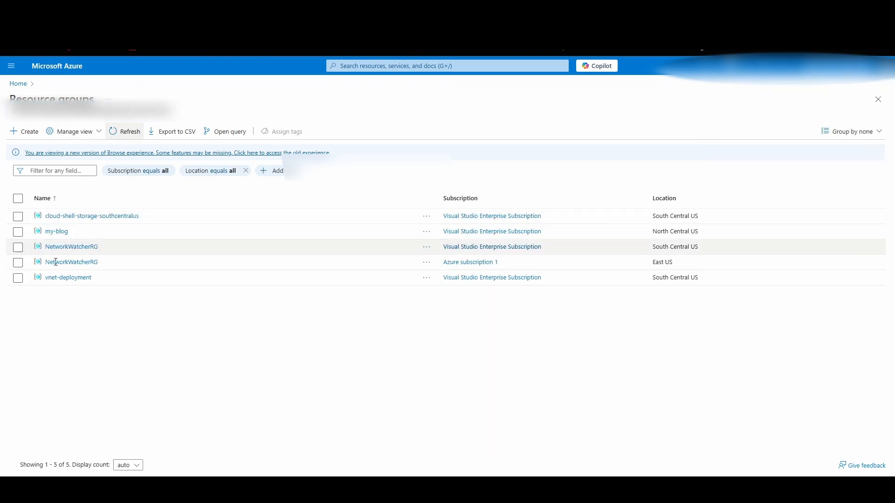
left_click(124, 131)
left_click(125, 133)
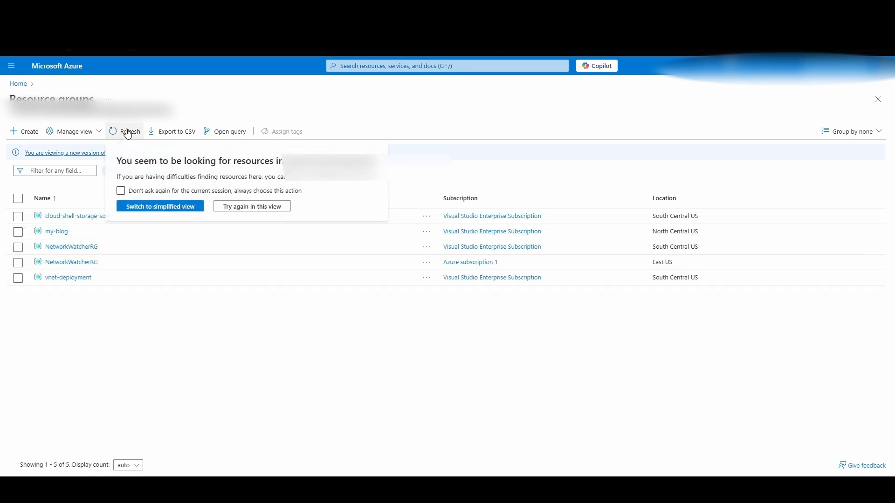
left_click(255, 206)
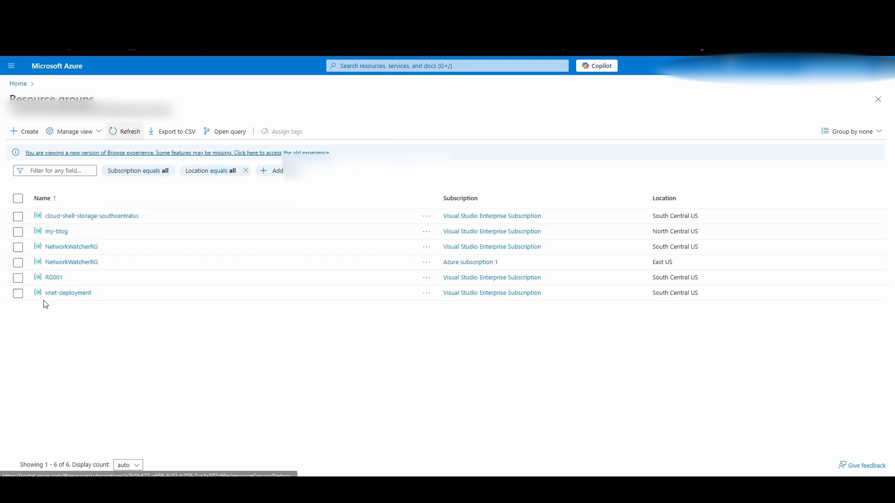
left_click(56, 278)
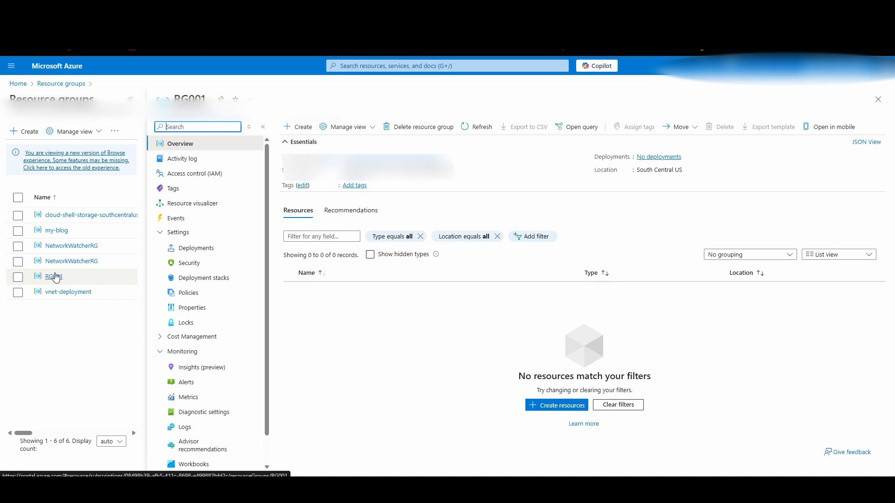
left_click(432, 374)
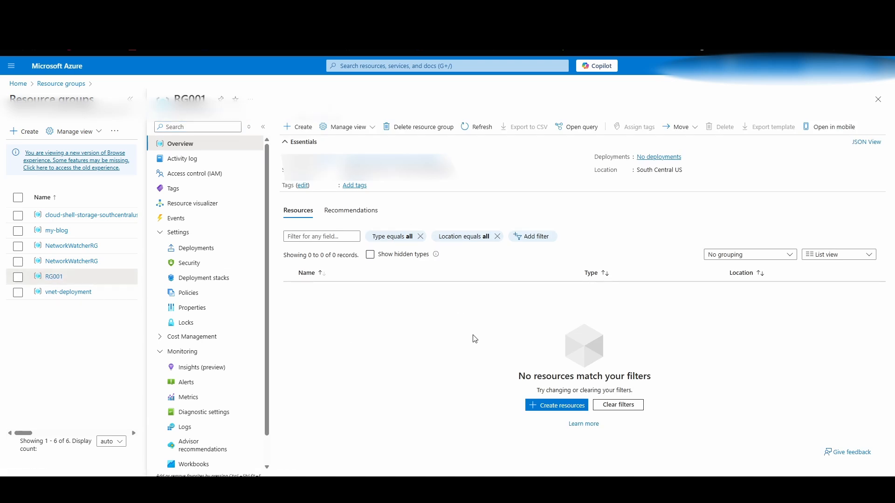
Start creating a resource in RG001 and search the Marketplace for "virtual network"
left_click(534, 405)
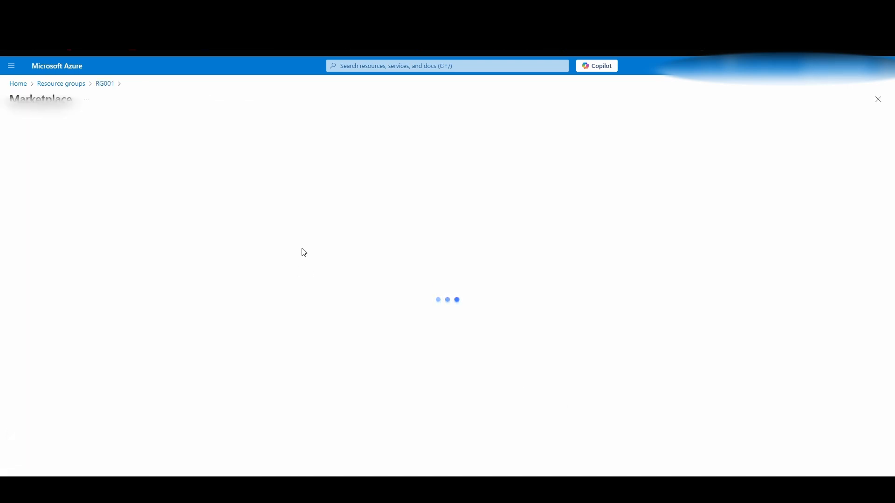
left_click(207, 135)
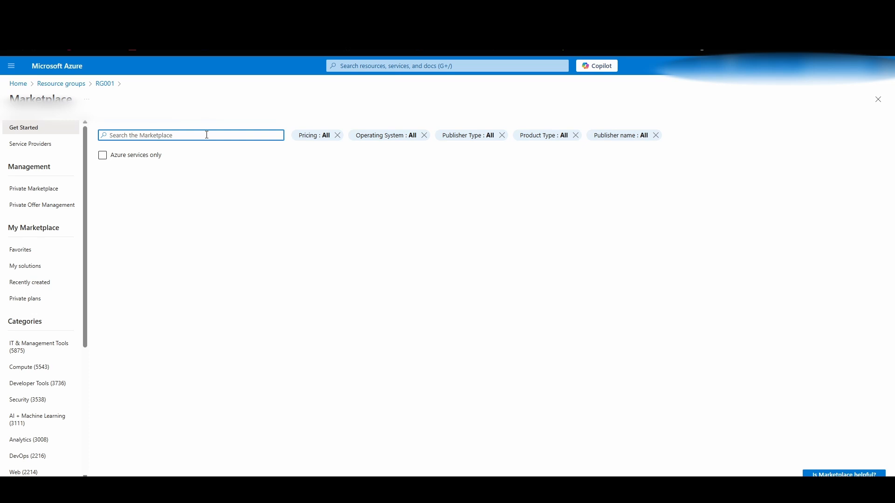
type("virtualvirtual")
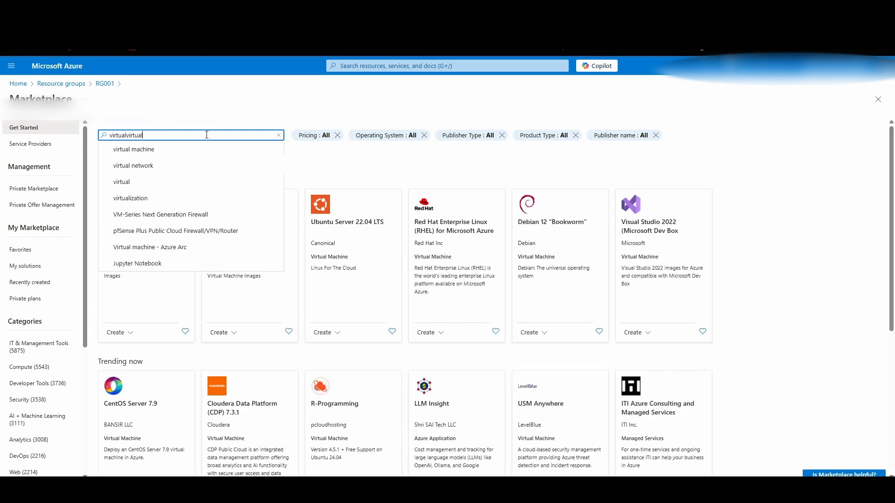
key("BackSpace")
key("BackSpace")
key("BackSpace")
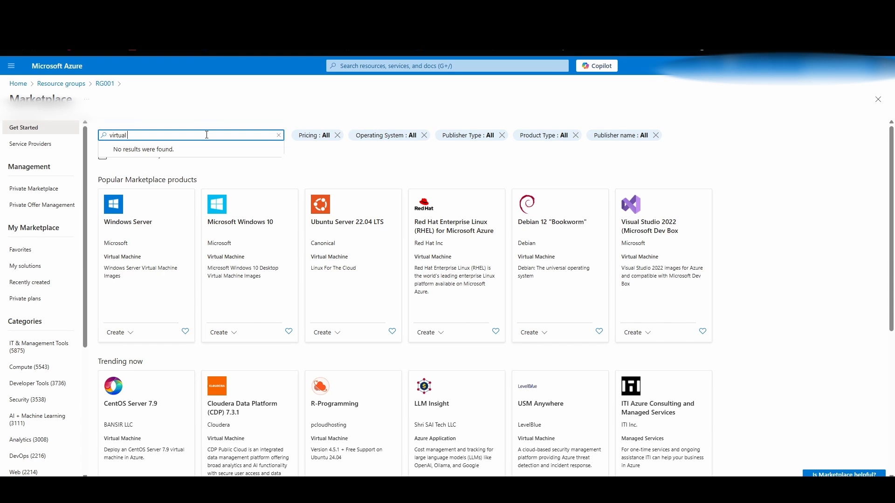
key("Return")
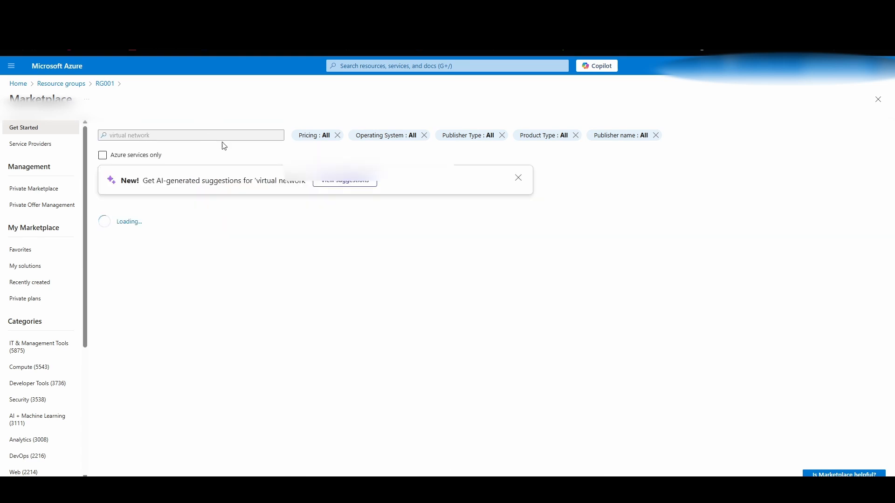
Limit the Marketplace results to Azure services only and open Microsoft's Virtual network offering
left_click(518, 178)
left_click(103, 155)
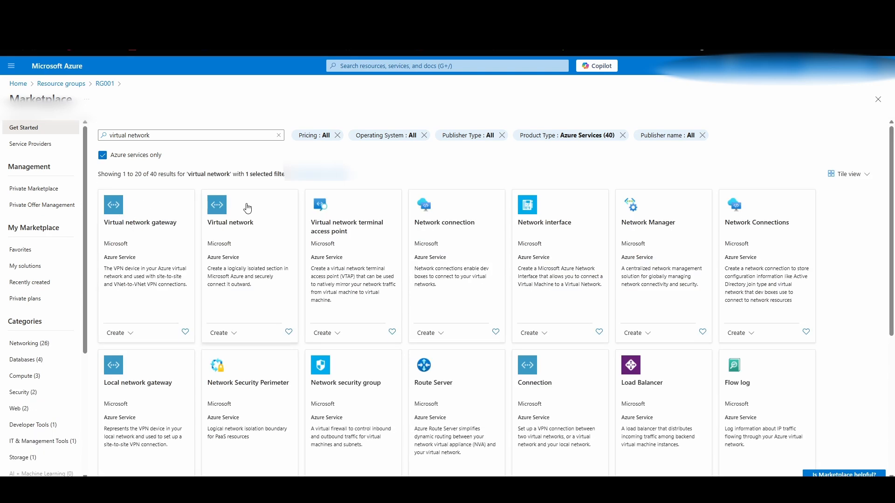
left_click(227, 213)
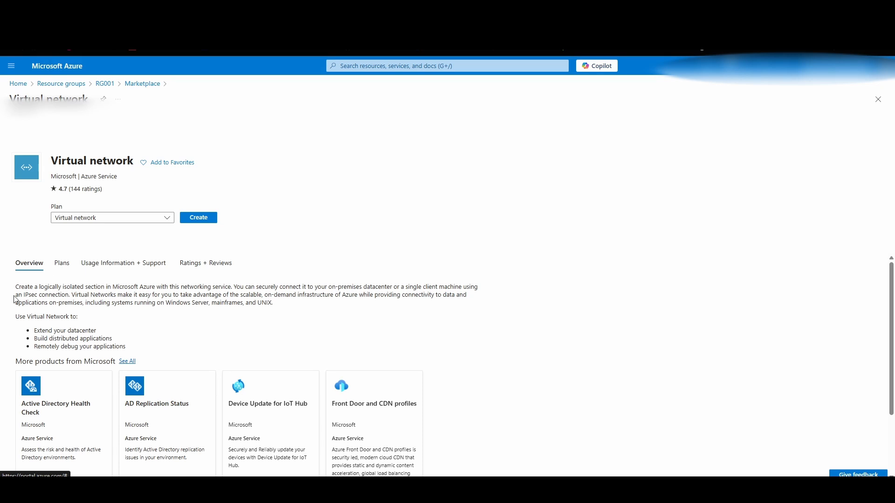
Read the Virtual network offering's overview and look through its plans, usage information and reviews
left_click_drag(9, 282, 167, 349)
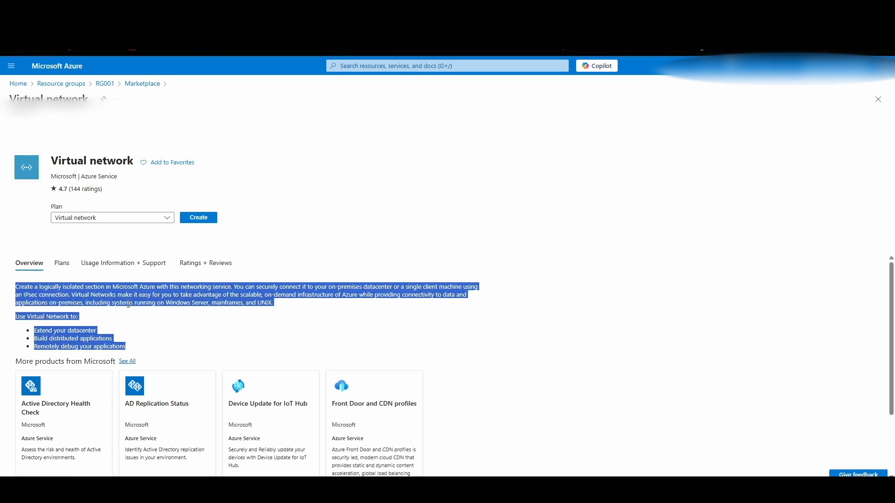
left_click(62, 263)
left_click(128, 263)
left_click(184, 262)
left_click(20, 263)
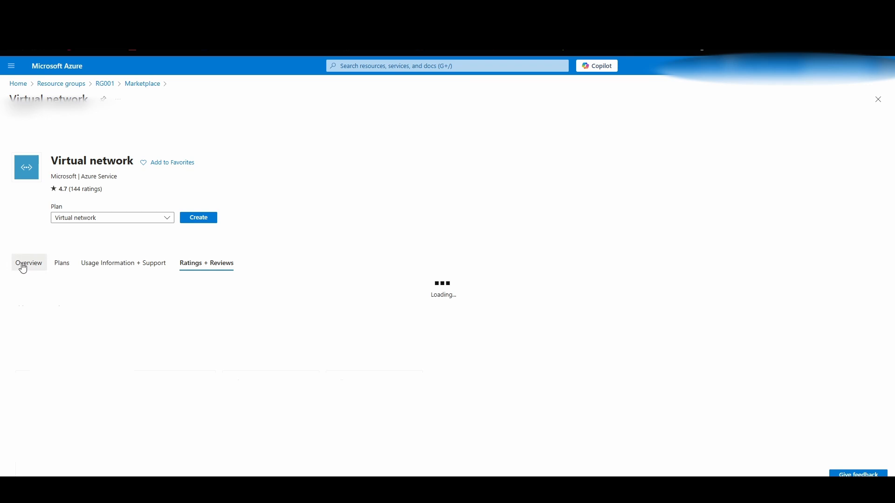
Start creating the virtual network in RG001, name it vnet001-blue and proceed to its security settings
left_click(199, 218)
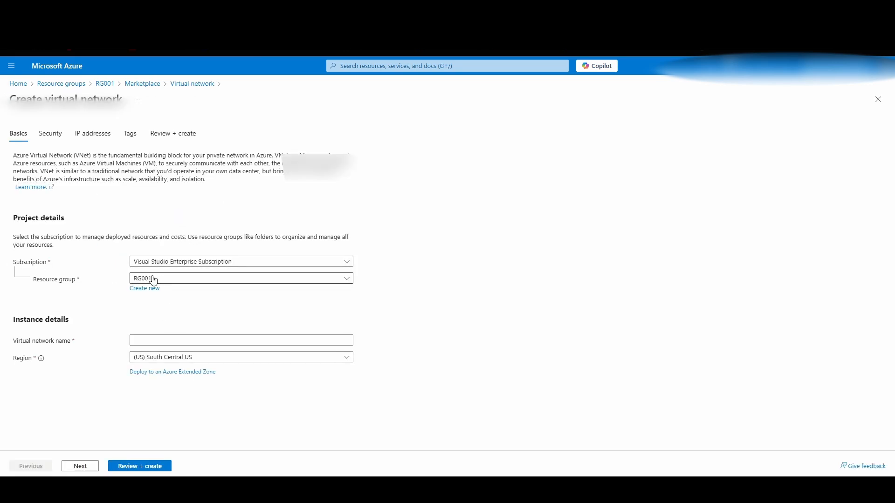
left_click(167, 339)
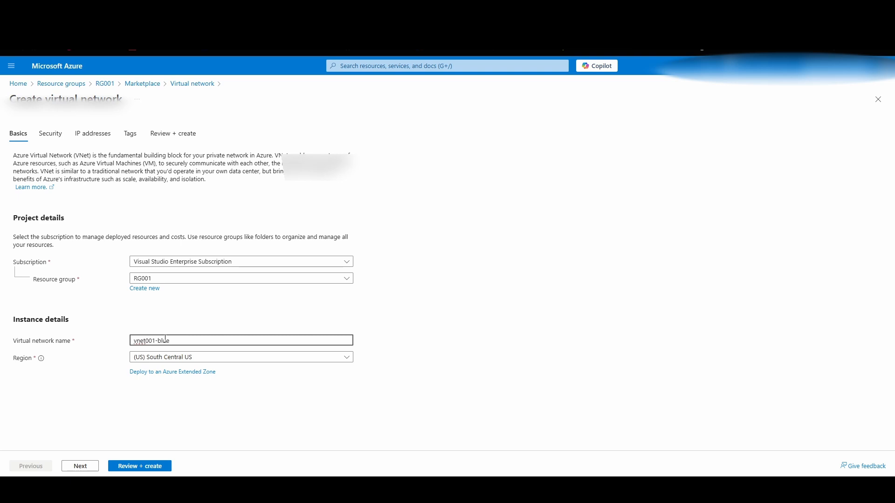
left_click(86, 466)
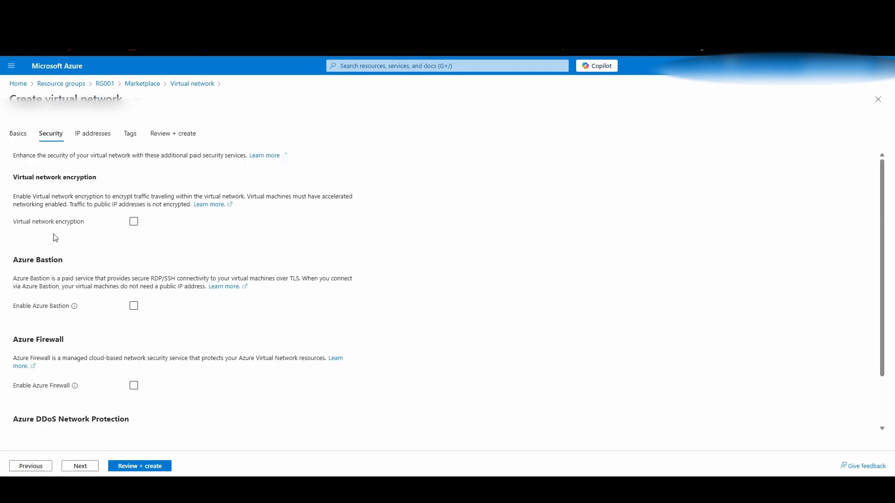
Read the descriptions of virtual network encryption, Azure Bastion, Azure Firewall and Azure DDoS Network Protection without enabling them
left_click_drag(116, 180, 1, 182)
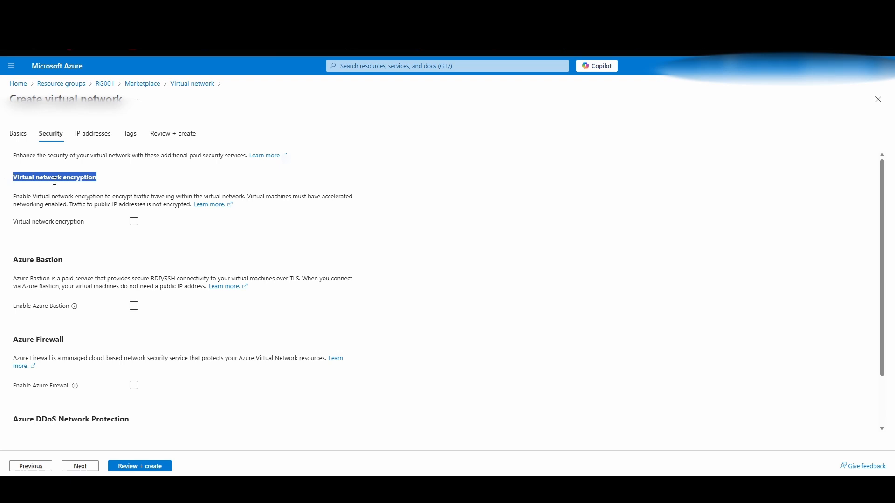
left_click_drag(250, 197, 321, 194)
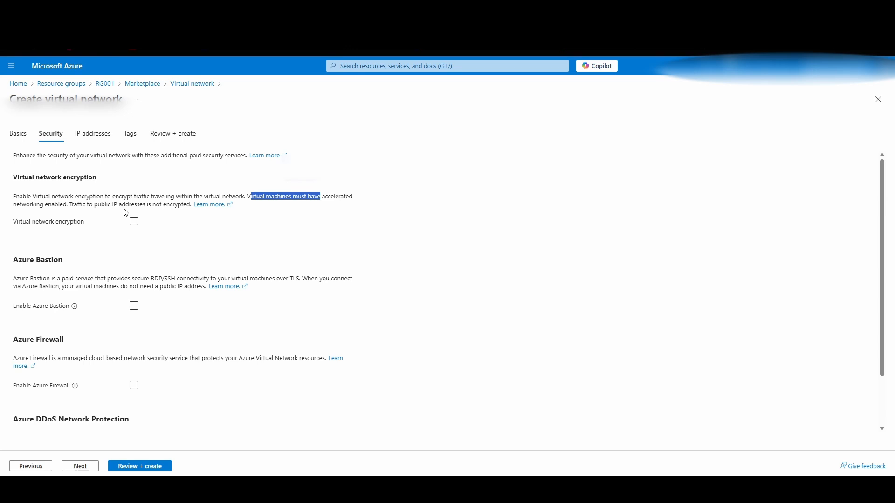
left_click(15, 262)
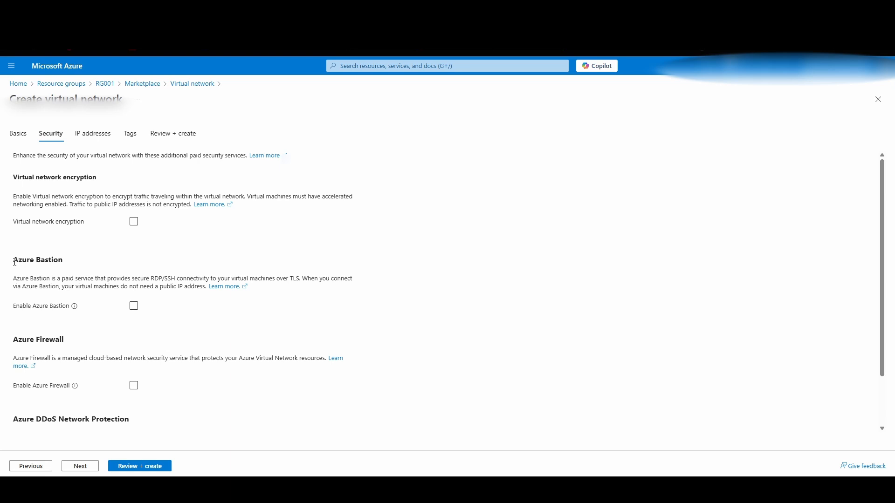
left_click_drag(15, 262, 66, 269)
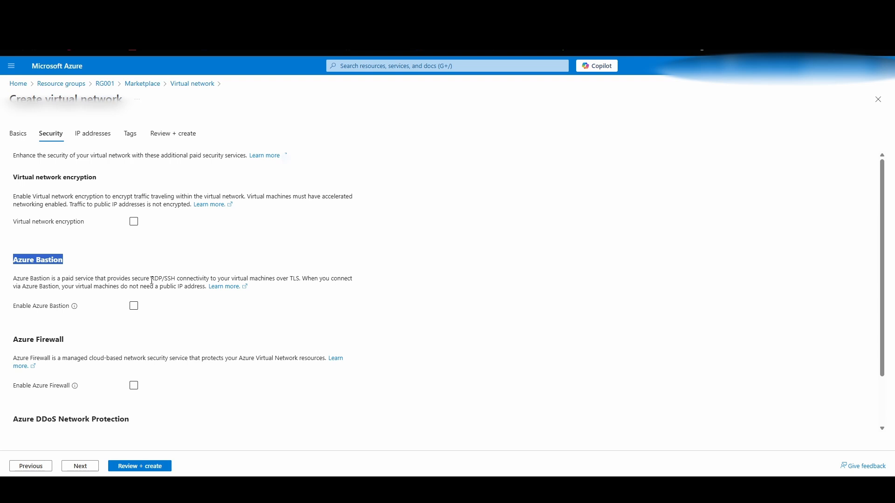
left_click_drag(152, 281, 174, 281)
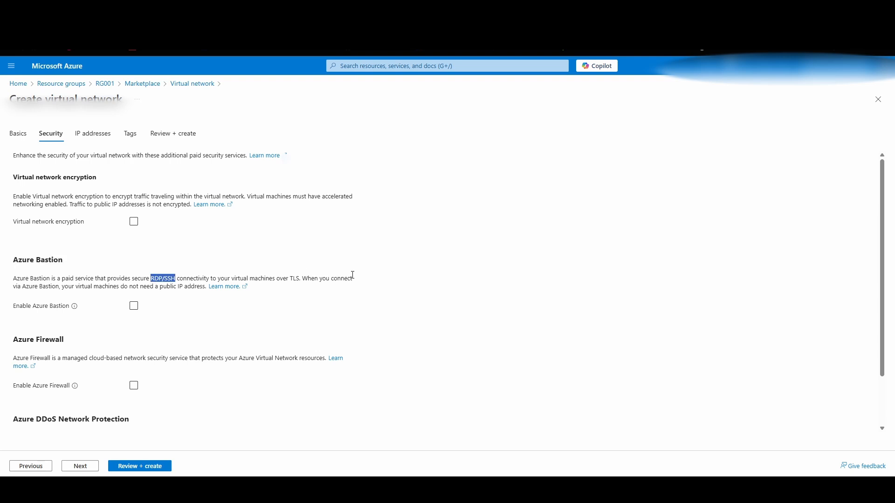
left_click_drag(277, 278, 302, 281)
left_click_drag(114, 286, 207, 290)
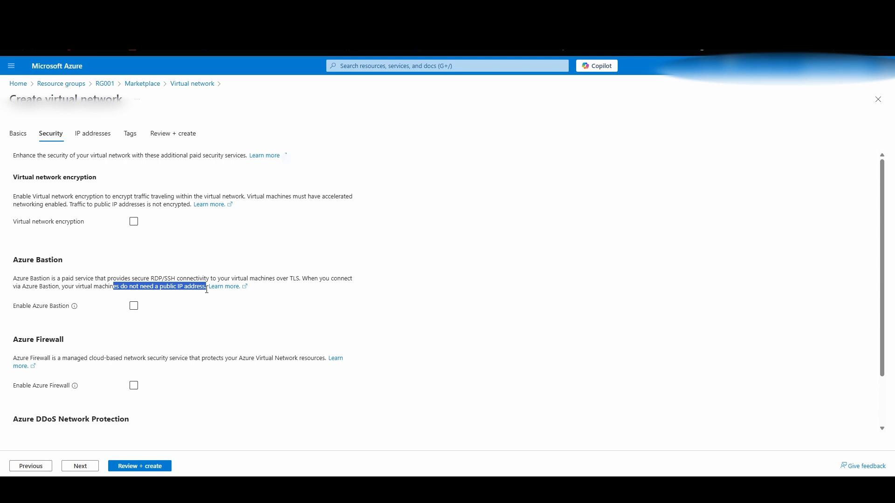
left_click(125, 343)
scroll(109, 344, "down", 1)
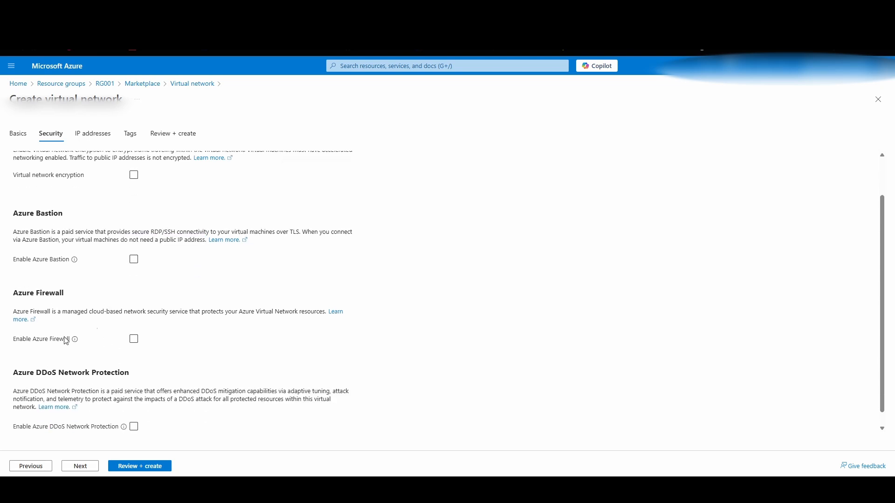
scroll(129, 433, "down", 1)
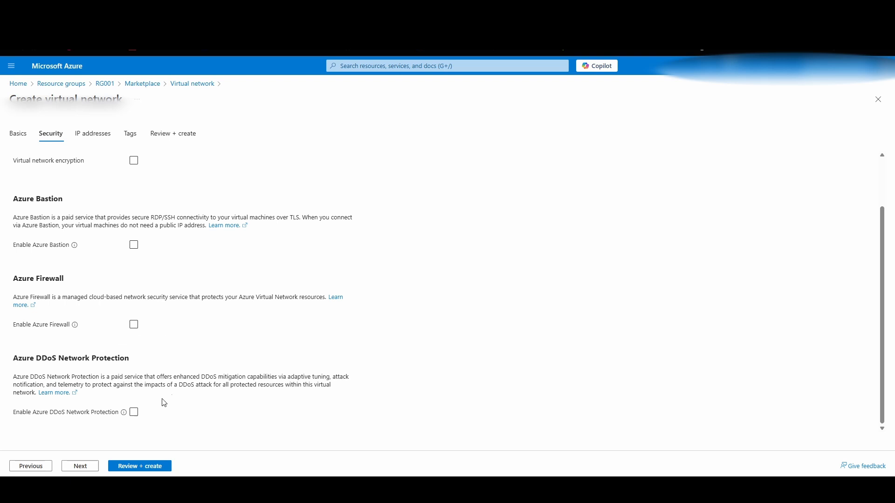
Proceed to the IP address settings and set the virtual network's address space to 10.2.0.0/16
left_click(81, 467)
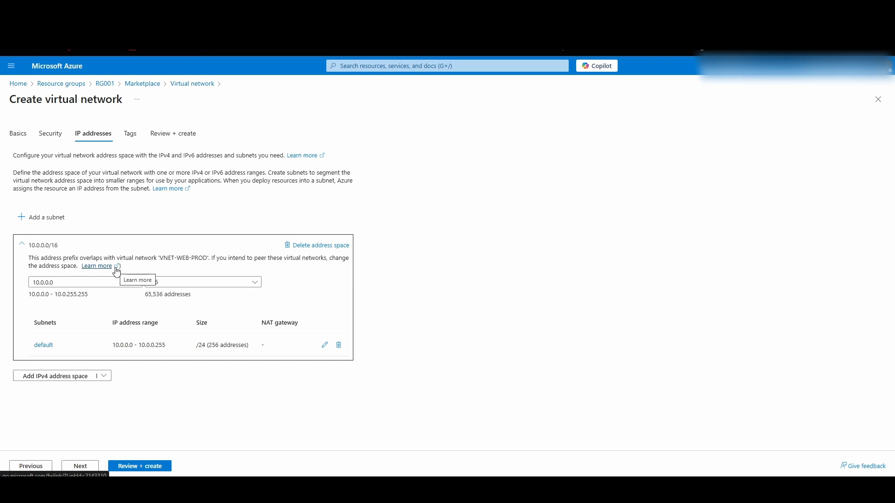
left_click(60, 282)
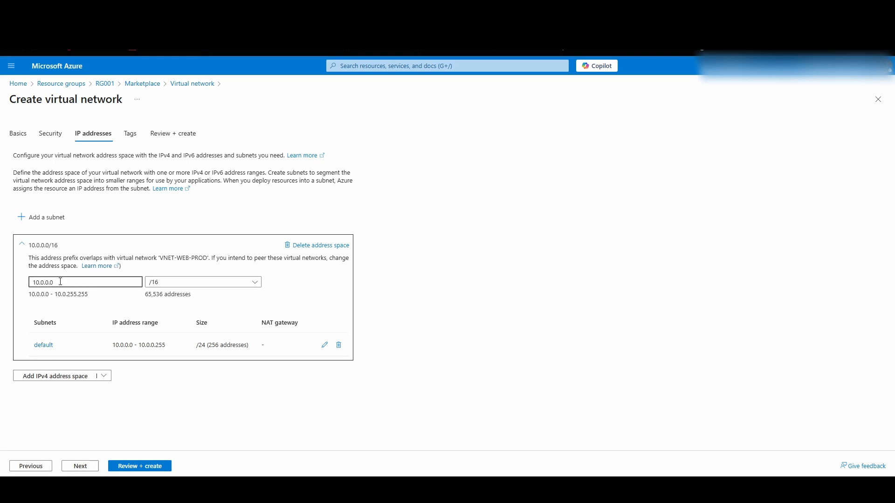
key("Left")
key("Left")
key("Left")
key("BackSpace")
type("2")
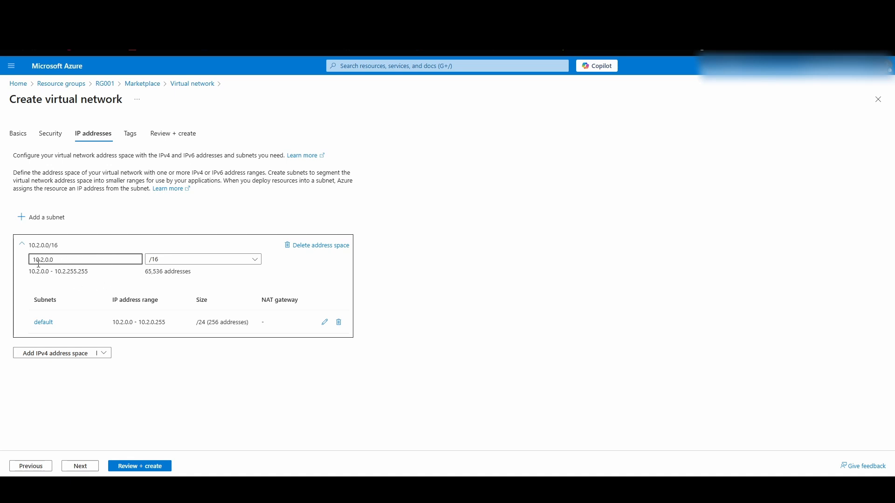
Open the default subnet for editing, preview the Azure Bastion and Azure Firewall purposes, and return the subnet purpose to Default
left_click(325, 322)
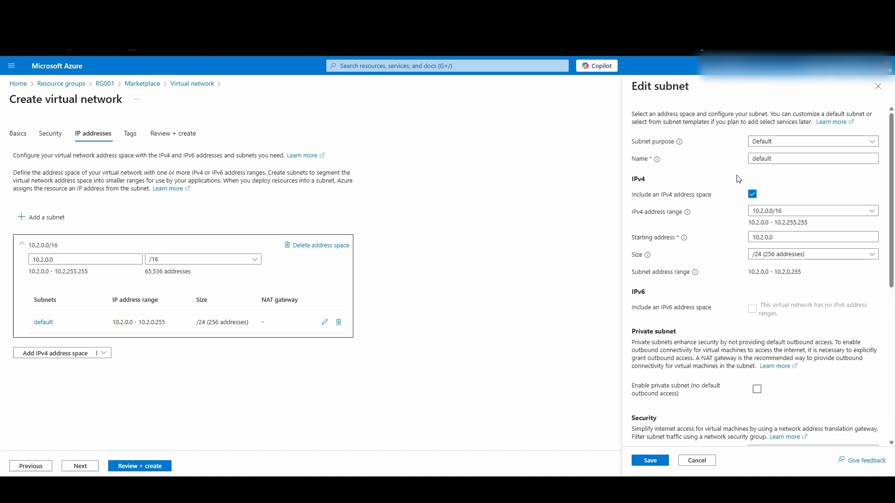
left_click(810, 142)
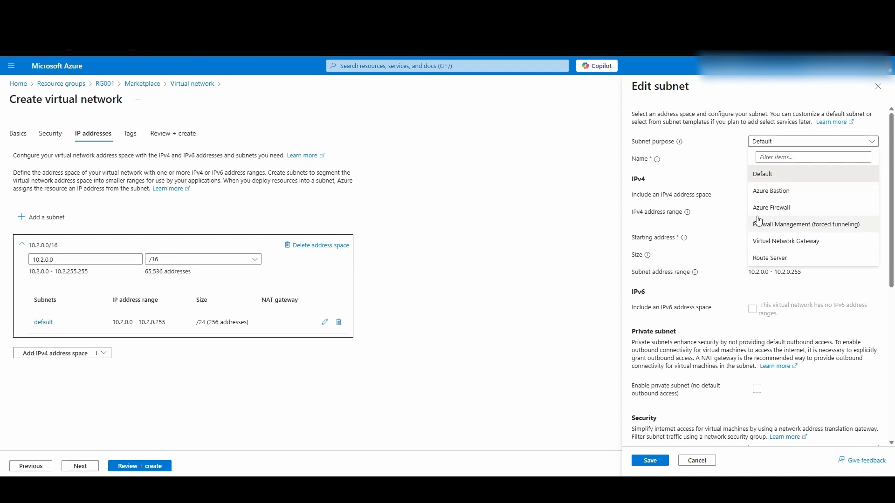
left_click(769, 191)
left_click(828, 142)
left_click(787, 208)
left_click(793, 141)
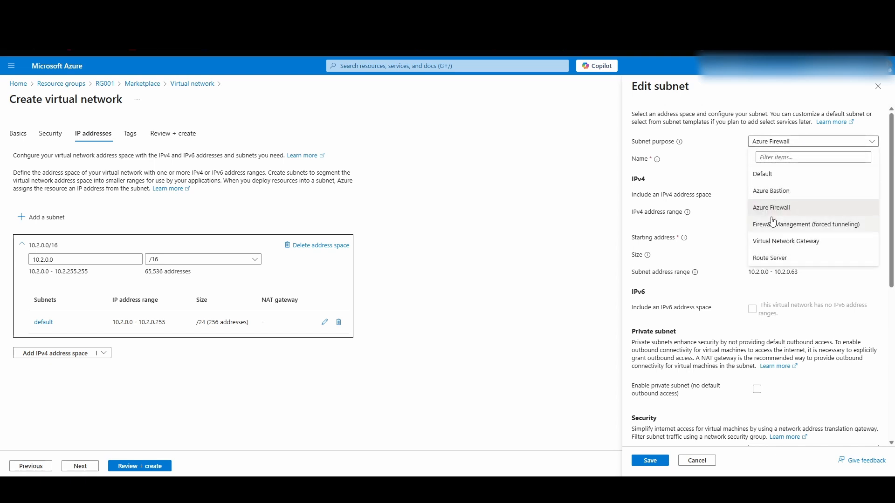
left_click(777, 191)
left_click_drag(803, 159, 747, 159)
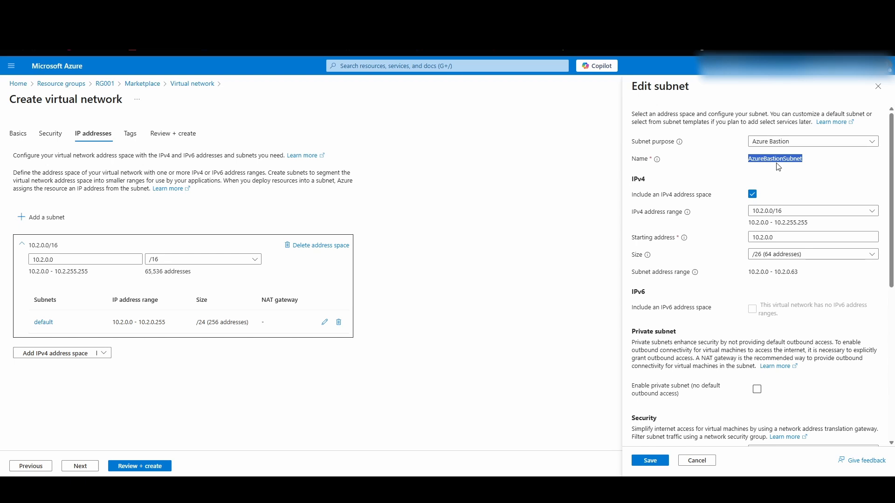
left_click(781, 147)
left_click(764, 173)
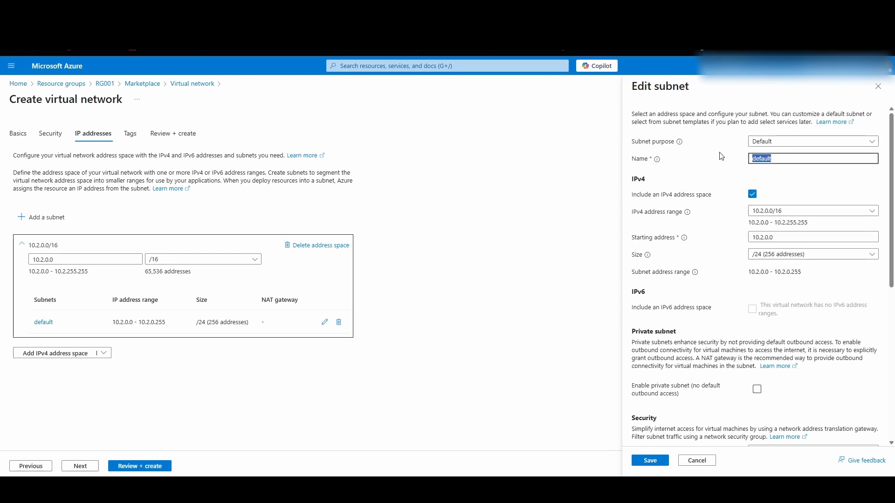
Rename the default subnet to VMs-subnet
key("BackSpace")
type("BM")
type("s")
key("BackSpace")
key("BackSpace")
key("BackSpace")
type("VMs-subnet")
Examine the available subnet sizes and read the private subnet description, including its outbound access requirement
left_click(764, 259)
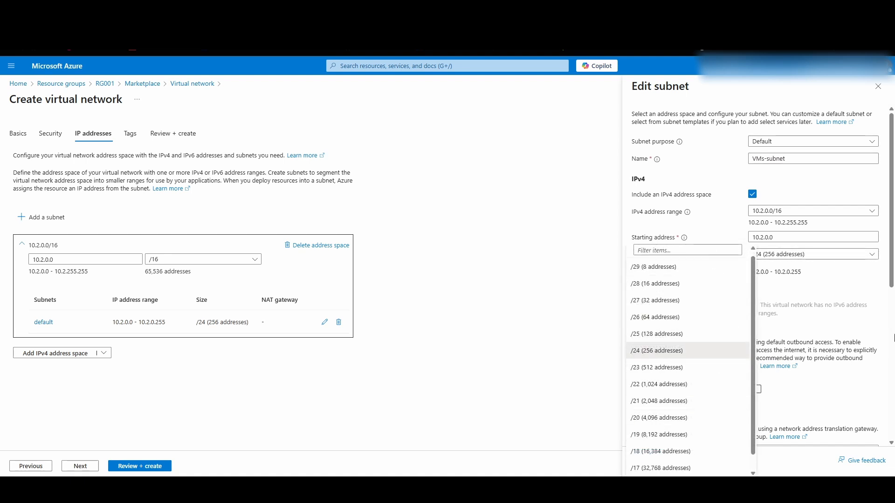
left_click(817, 291)
scroll(817, 291, "down", 5)
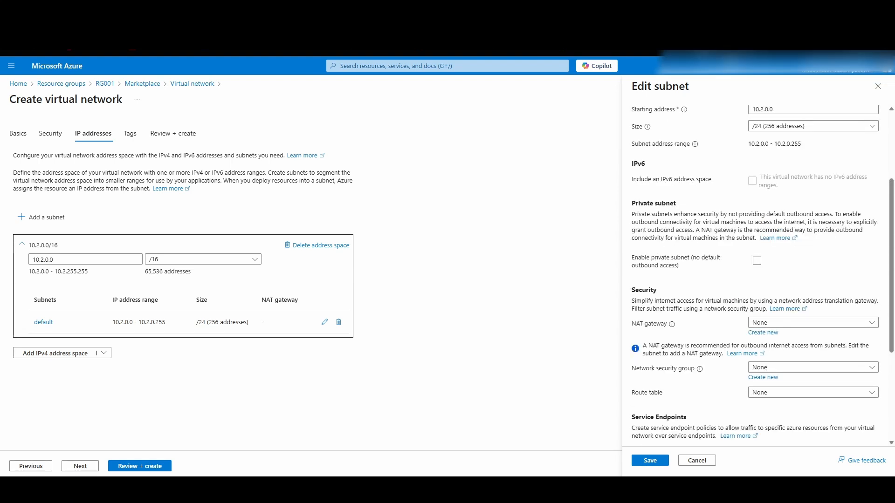
left_click_drag(688, 205, 633, 211)
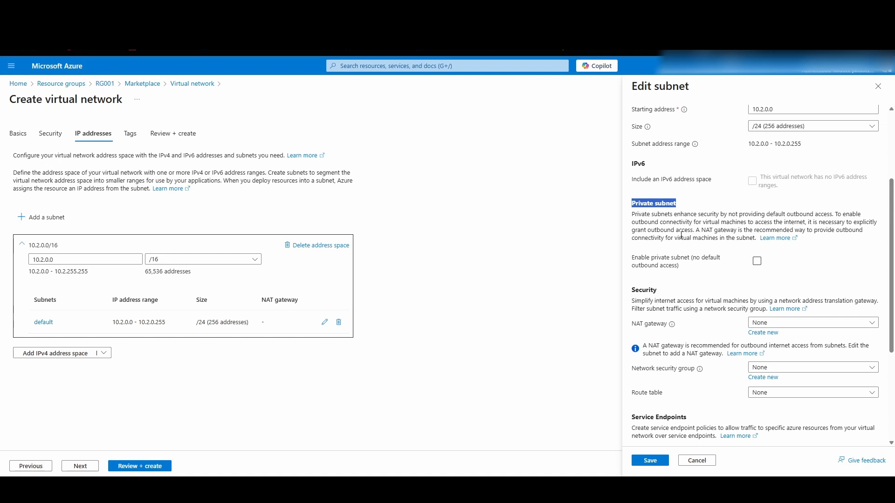
left_click_drag(632, 230, 695, 231)
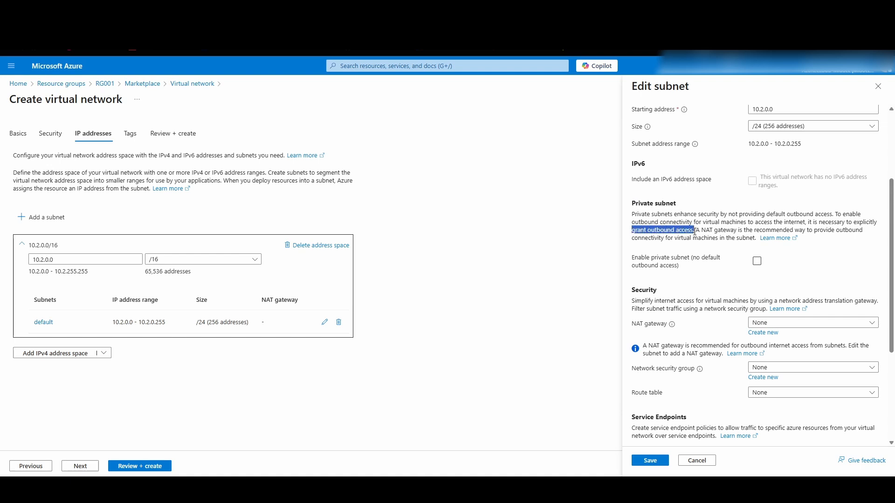
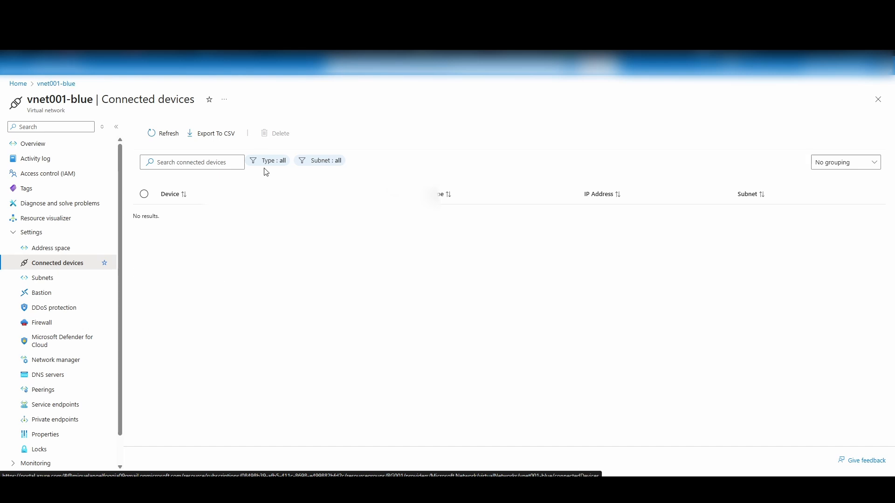
Review VMs-subnet's settings and network security group choices in vnet001-blue, and view the virtual network's Bastion page
left_click(54, 282)
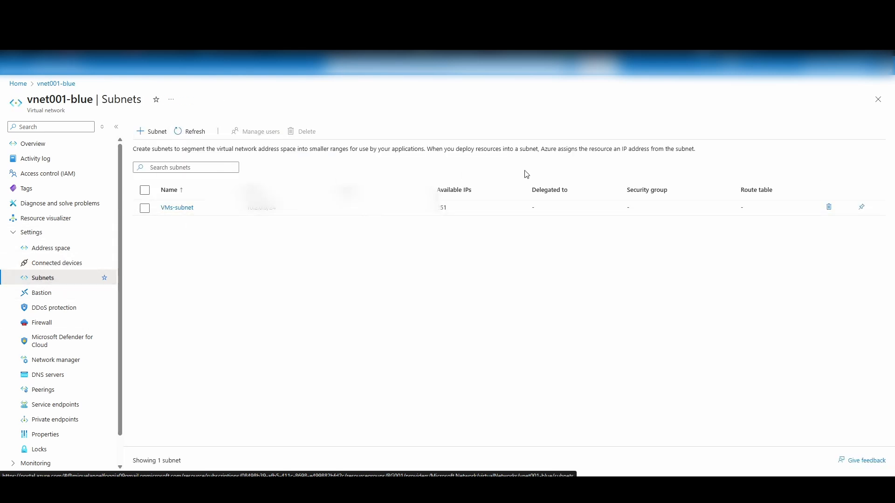
left_click(185, 209)
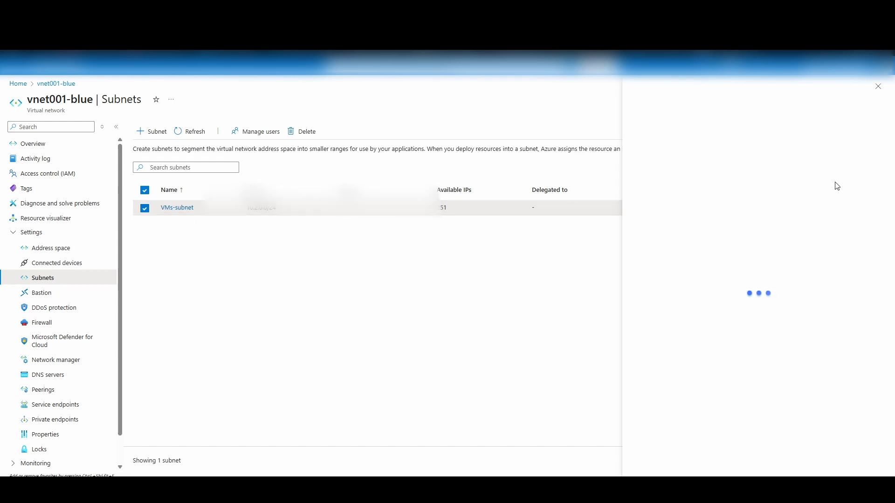
scroll(743, 274, "down", 5)
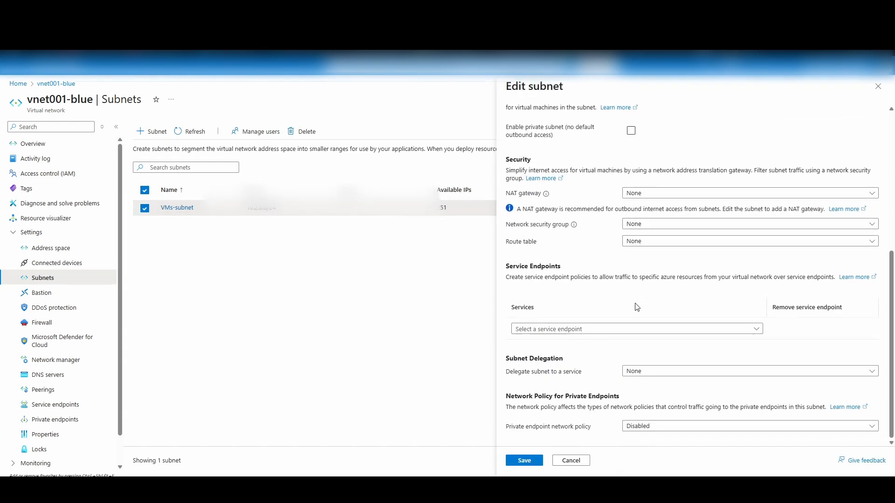
scroll(640, 288, "up", 3)
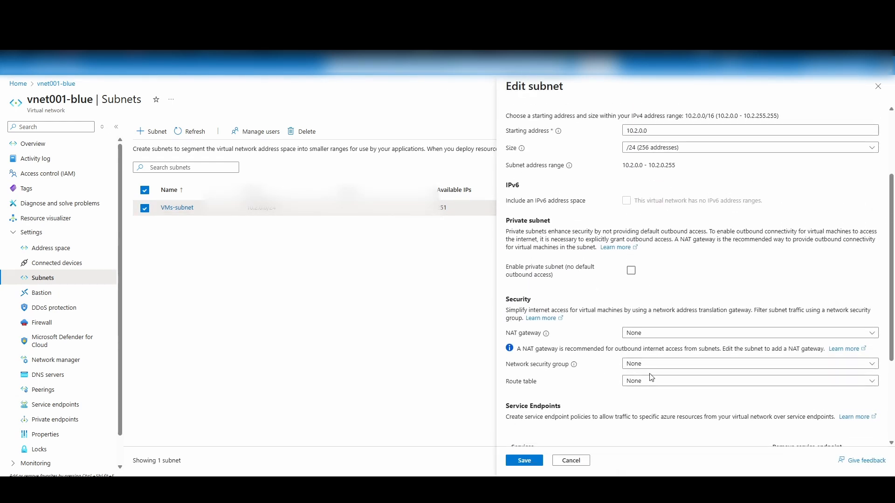
left_click(658, 368)
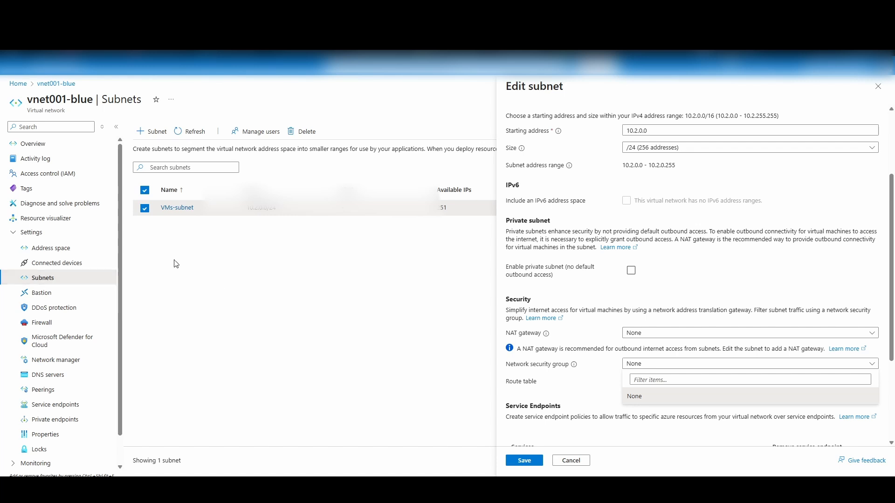
left_click(47, 293)
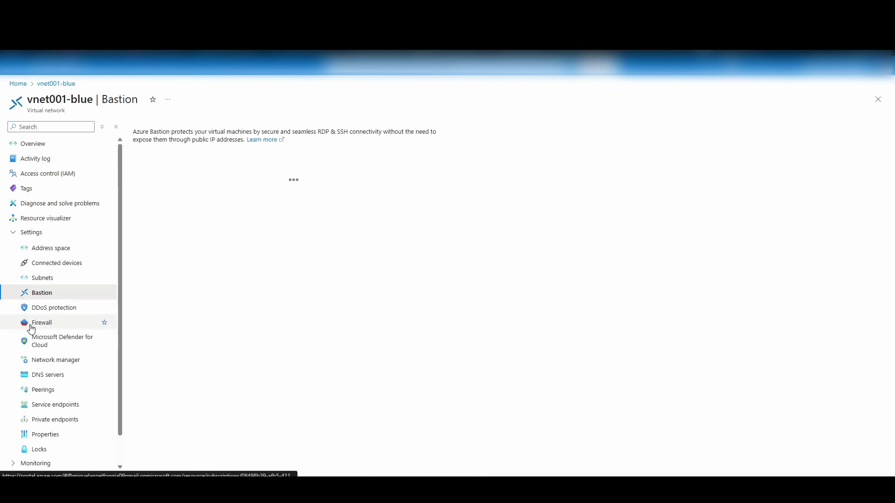
scroll(63, 343, "down", 1)
Open the DNS server settings of vnet001-blue and try a custom DNS server at 10.0.0.2
left_click(60, 348)
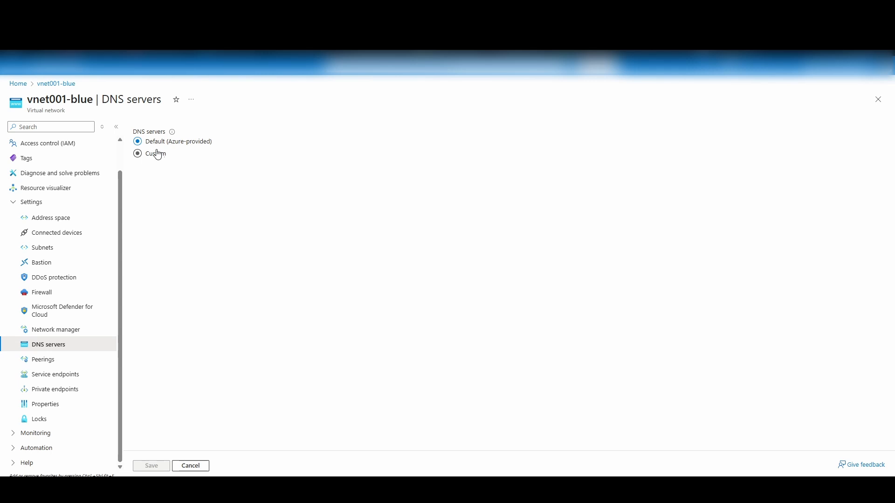
left_click_drag(220, 145, 149, 145)
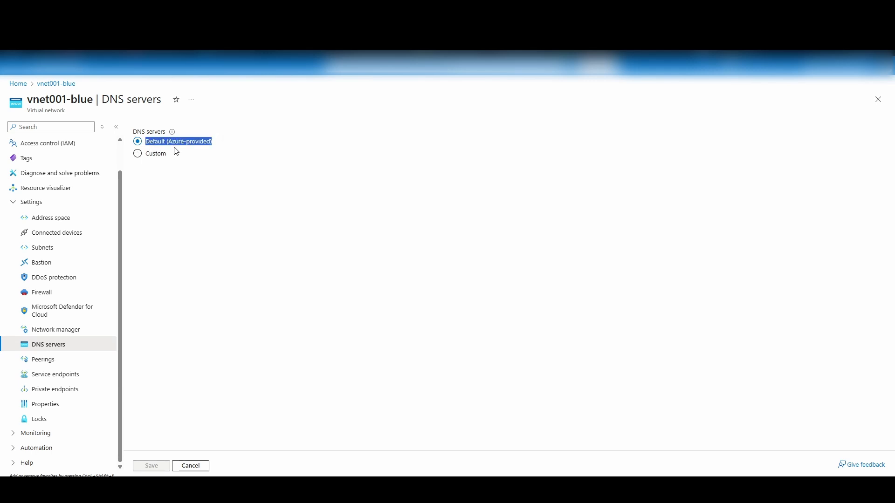
left_click(163, 155)
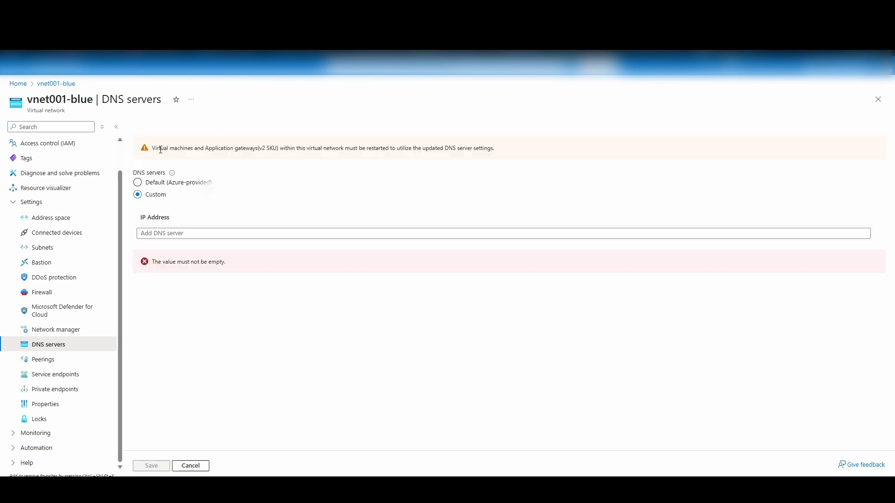
left_click(236, 232)
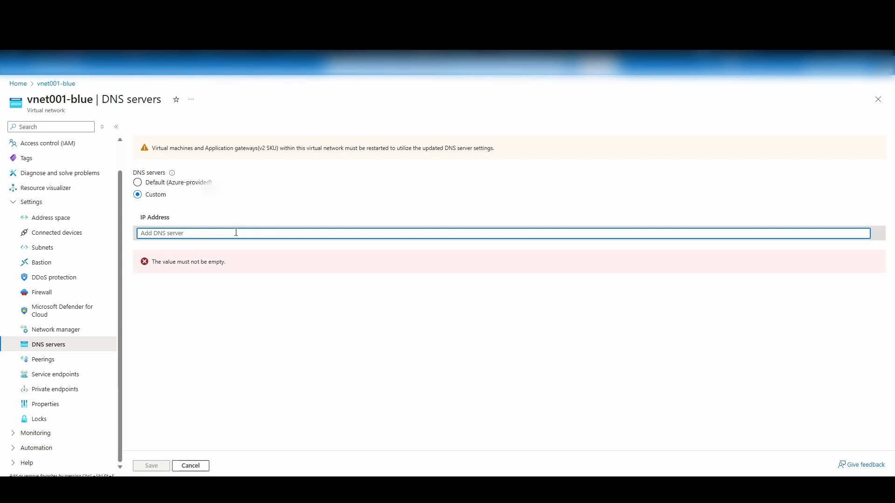
type("10.0.0.")
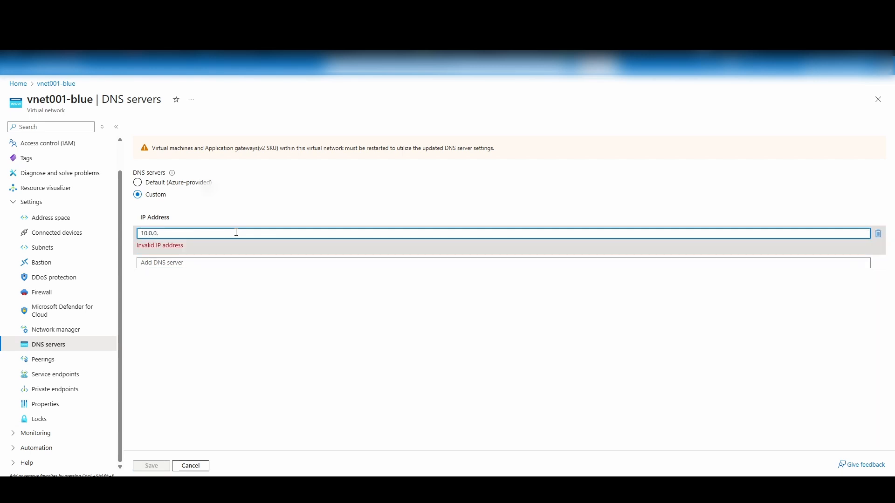
type("2")
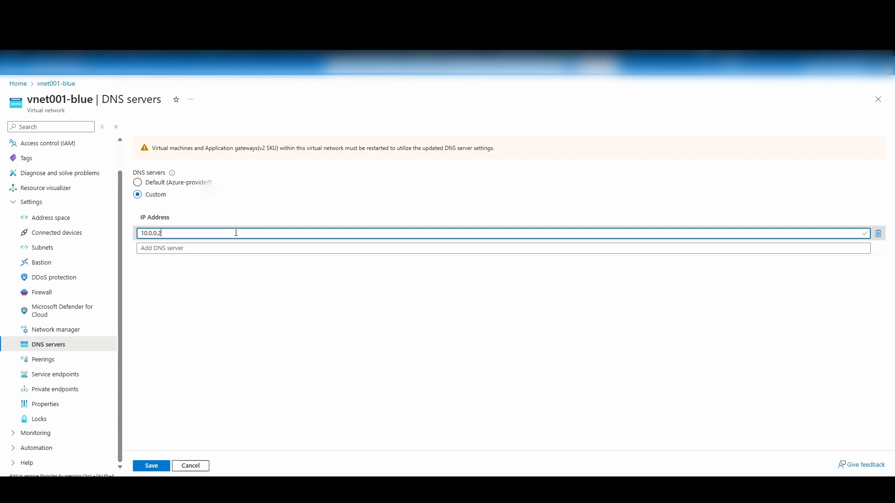
Try 8.8.8.8 as the custom DNS server instead, and return the setting to the default Azure-provided DNS
key("BackSpace")
key("BackSpace")
key("BackSpace")
key("BackSpace")
key("BackSpace")
key("BackSpace")
key("BackSpace")
key("BackSpace")
type("8.8.8.8")
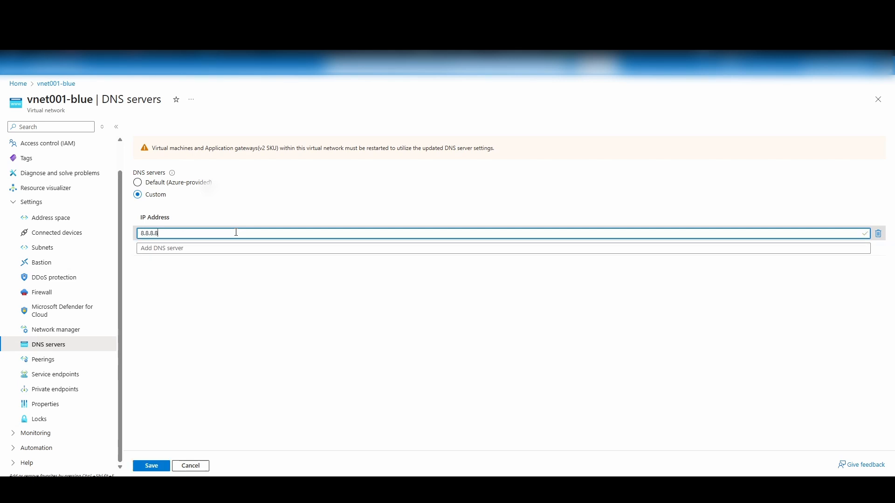
left_click(160, 182)
Leave the DNS settings without saving and view the virtual network's peerings, service endpoints and private endpoints
left_click(47, 360)
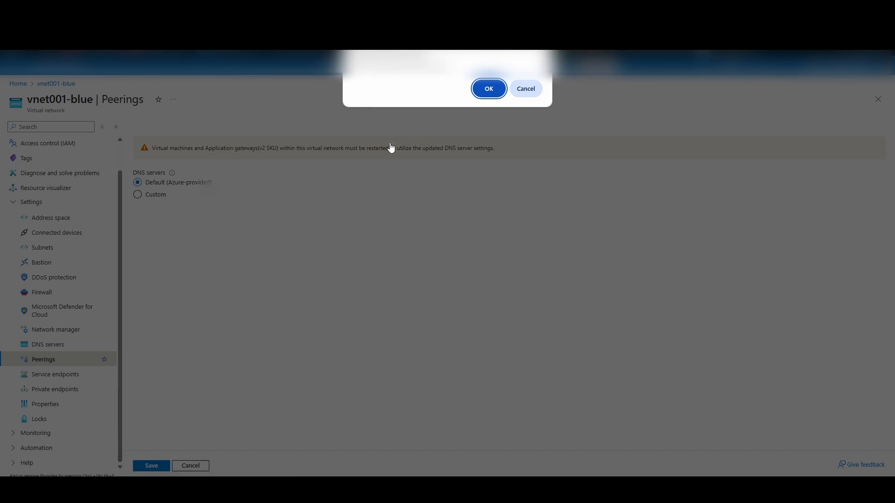
left_click(493, 89)
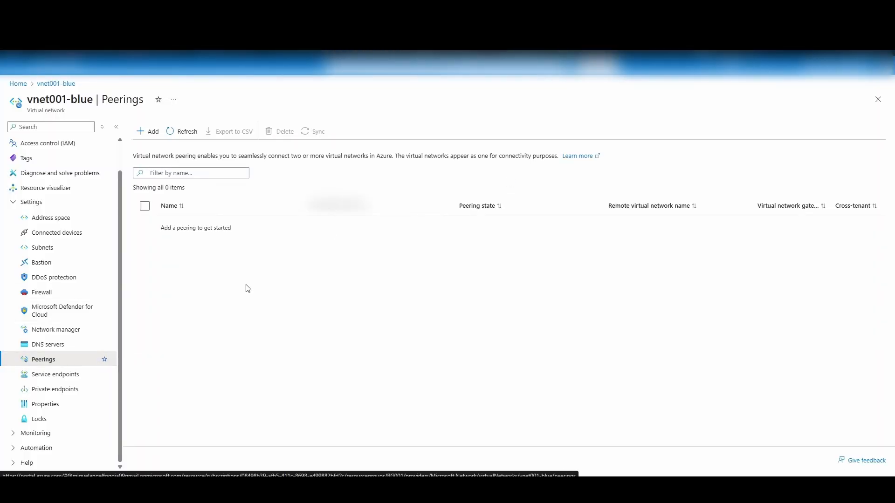
left_click(53, 377)
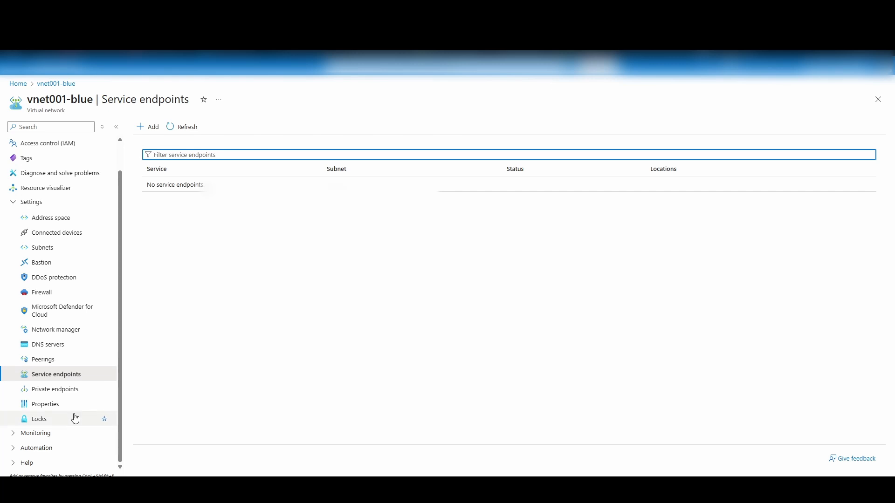
left_click(59, 390)
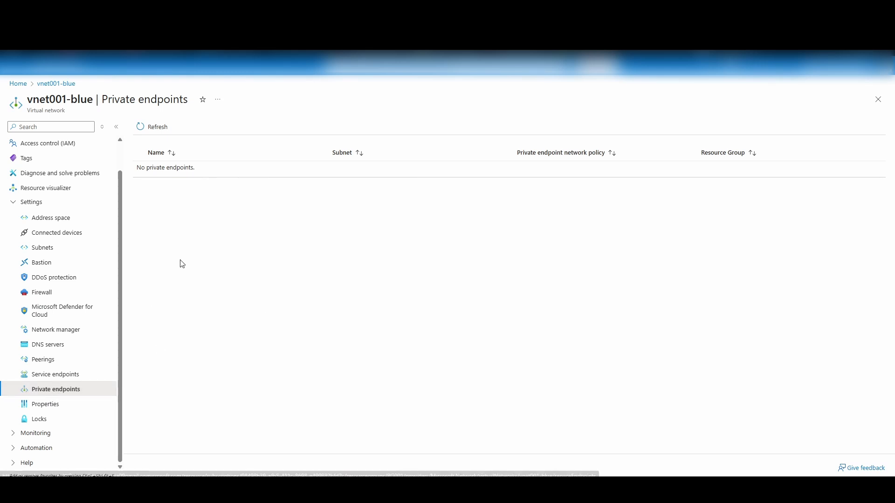
Look through the Monitoring, Automation and Help sections of vnet001-blue, and examine the virtual network ID in its overview
left_click(46, 434)
scroll(38, 438, "down", 2)
left_click(32, 447)
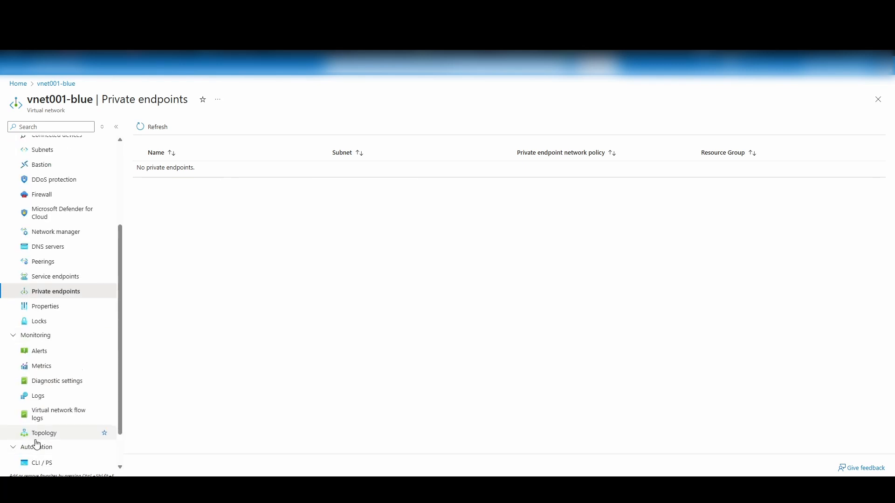
scroll(40, 427, "down", 1)
left_click(18, 467)
scroll(60, 424, "up", 5)
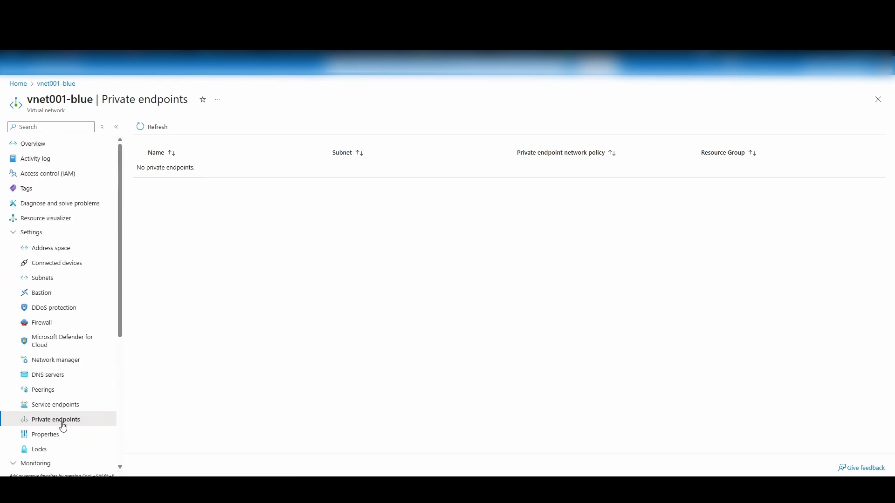
left_click(55, 145)
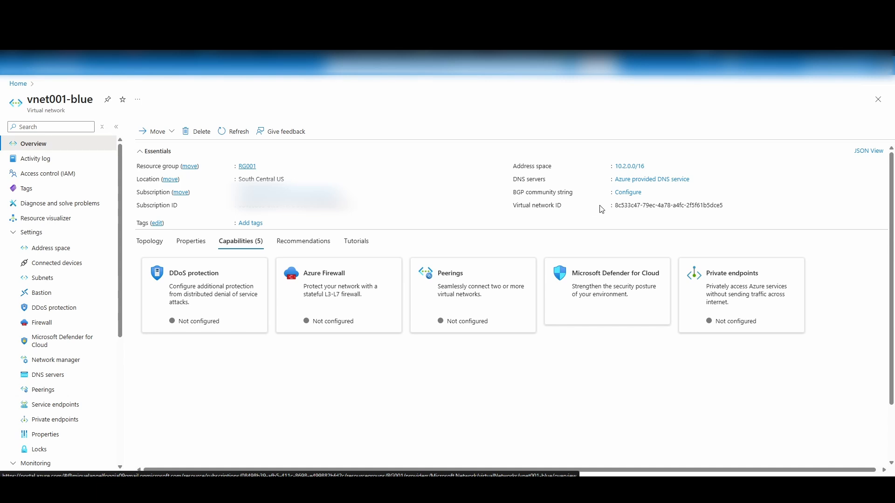
left_click_drag(614, 206, 724, 216)
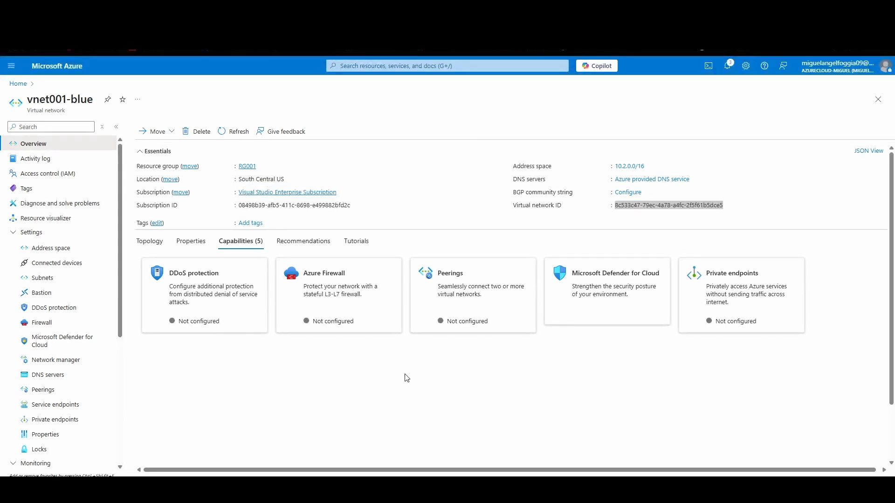
Open resource group RG001 and start creating a virtual machine from the Ubuntu Server 22.04 LTS Marketplace image
left_click(393, 67)
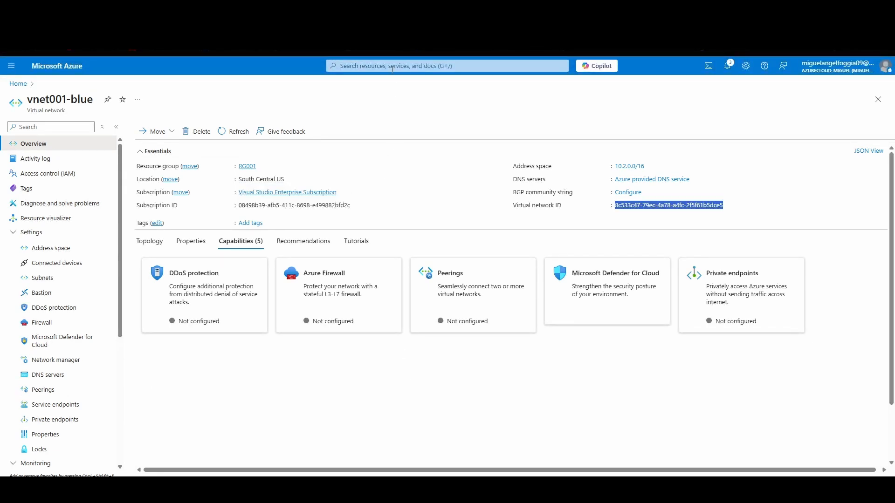
left_click(210, 100)
left_click(247, 166)
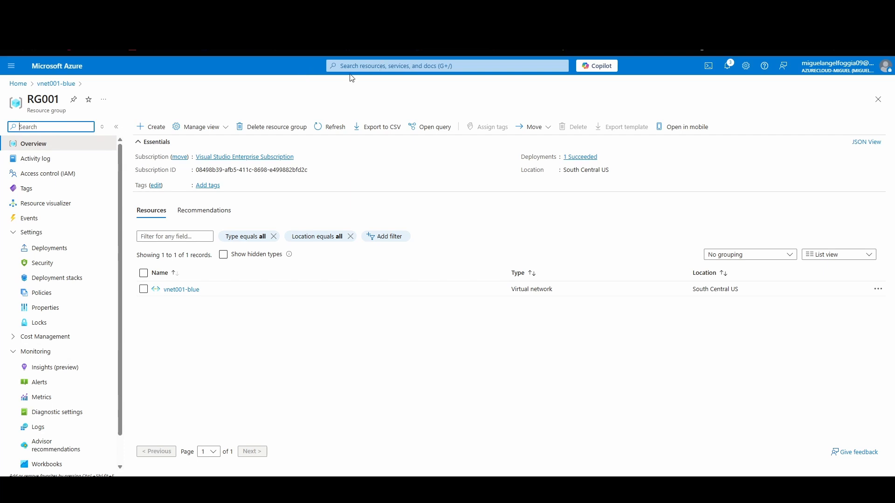
left_click(154, 126)
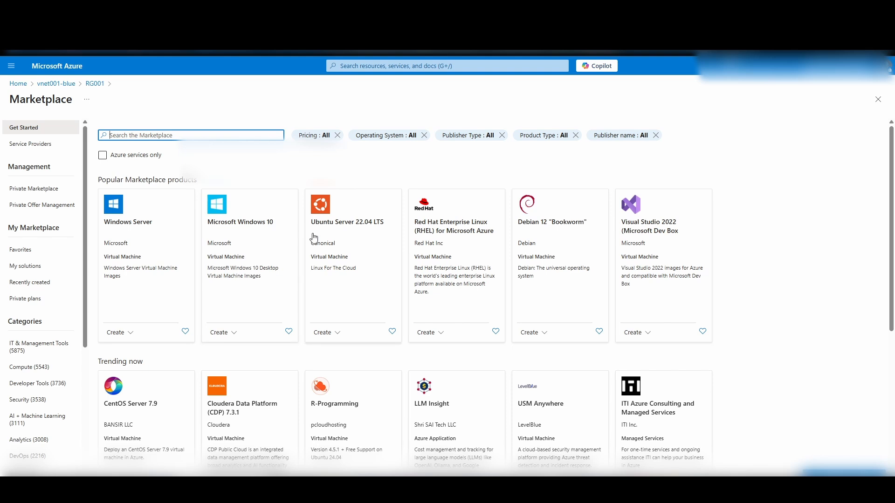
left_click(343, 221)
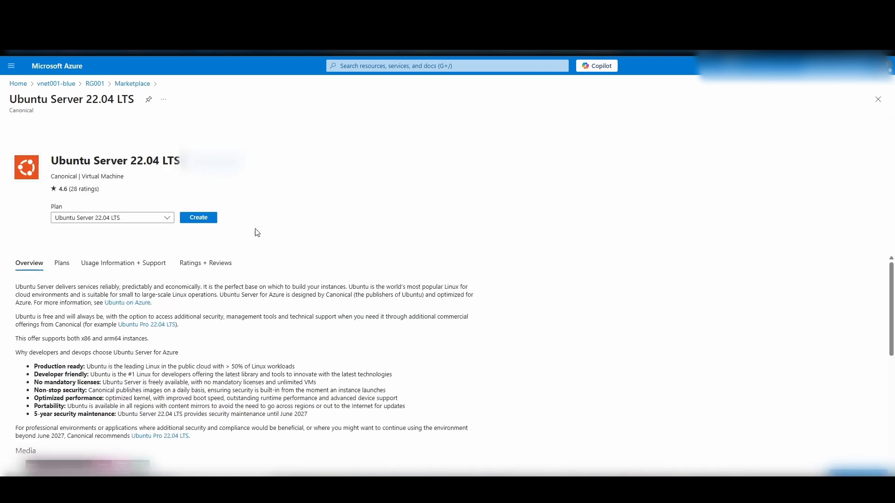
left_click(202, 221)
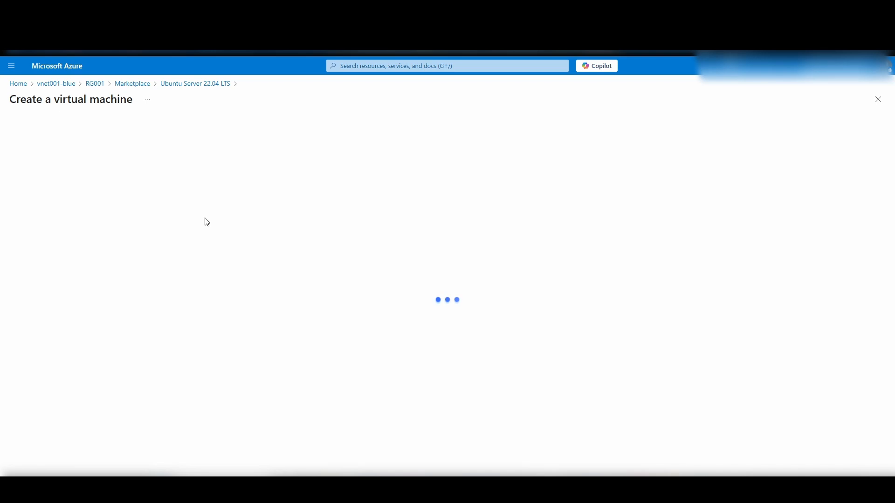
Name the virtual machine VM001, with no infrastructure redundancy required and the Standard security type
left_click(200, 304)
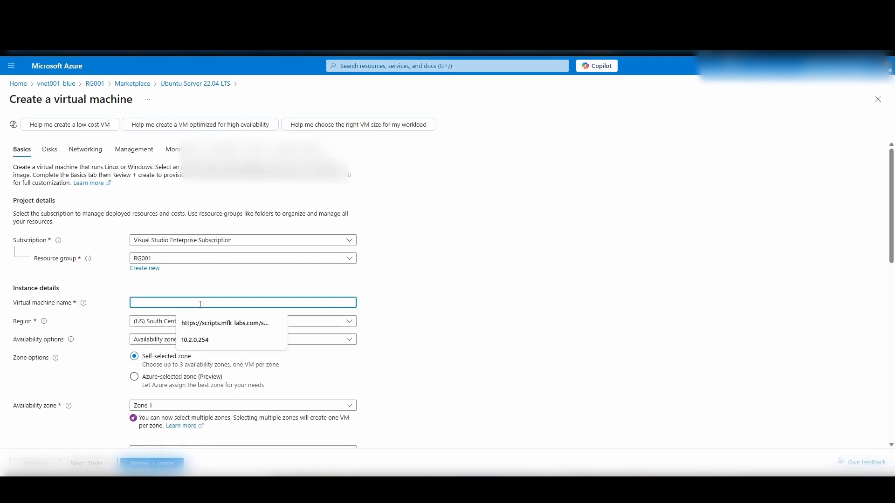
type("Vm001")
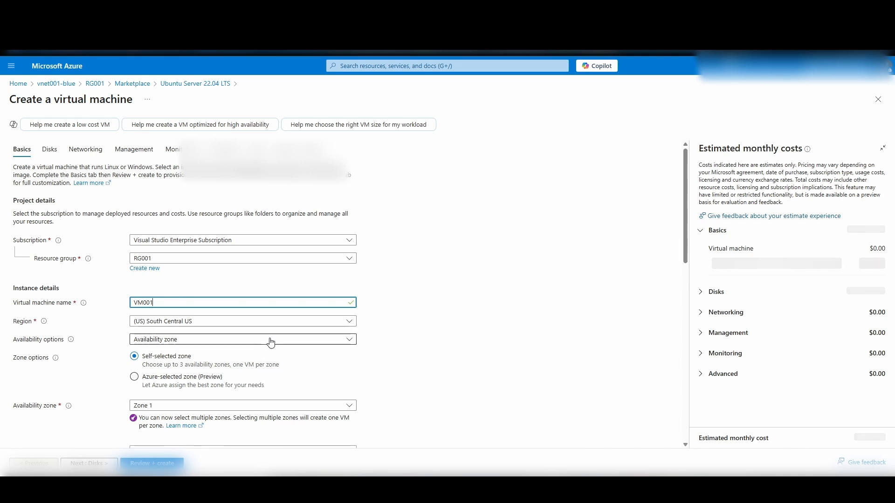
left_click(325, 340)
left_click(212, 354)
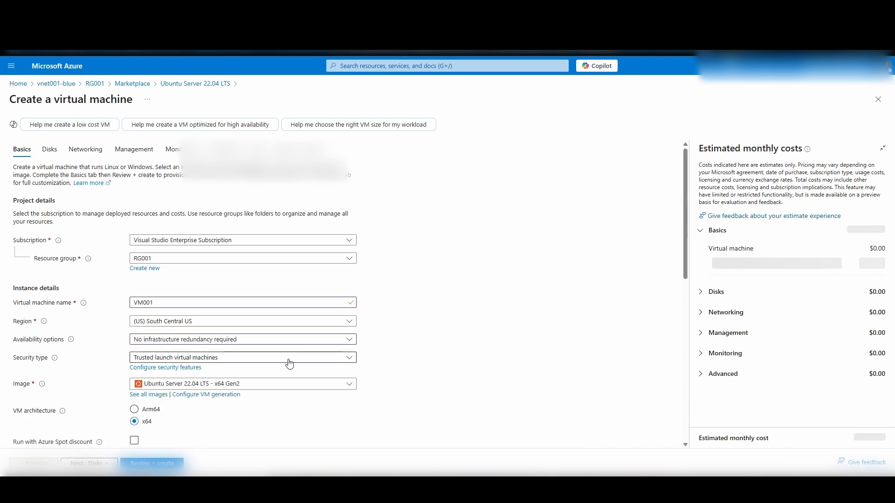
left_click(254, 357)
left_click(253, 372)
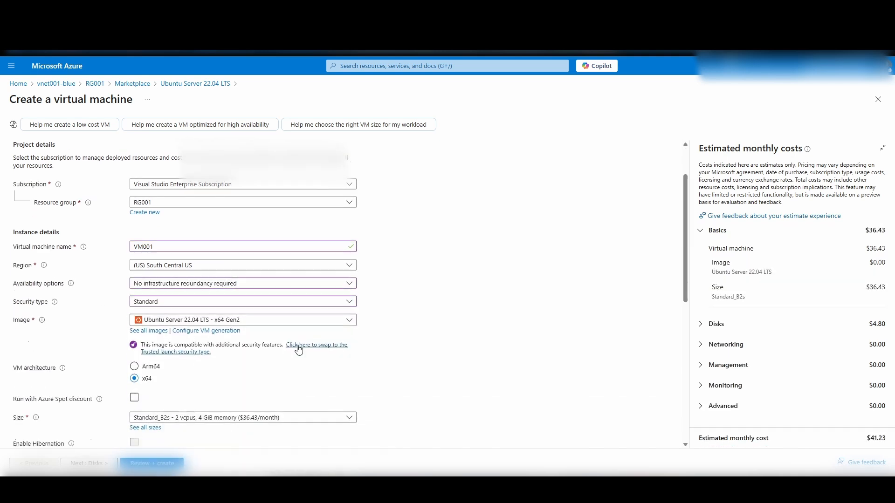
Set the virtual machine's size to Standard_B1s with 1 vcpu and 1 GiB memory
scroll(300, 344, "down", 2)
scroll(187, 345, "down", 2)
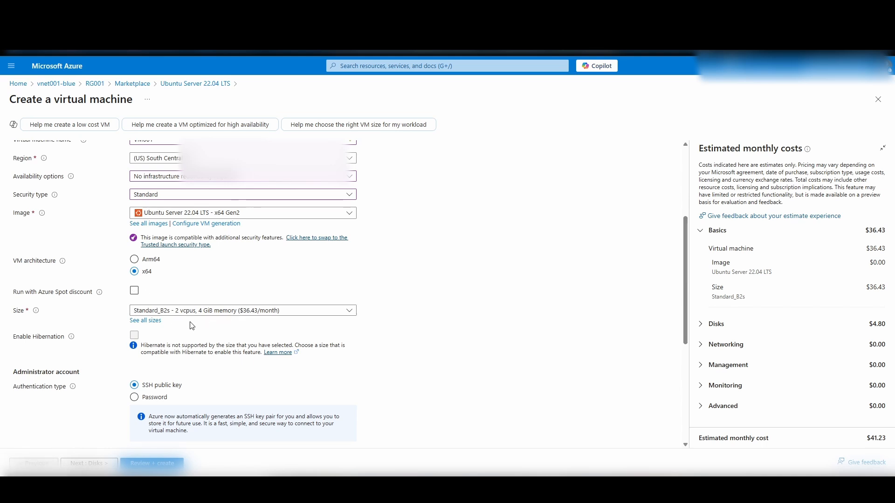
left_click(249, 311)
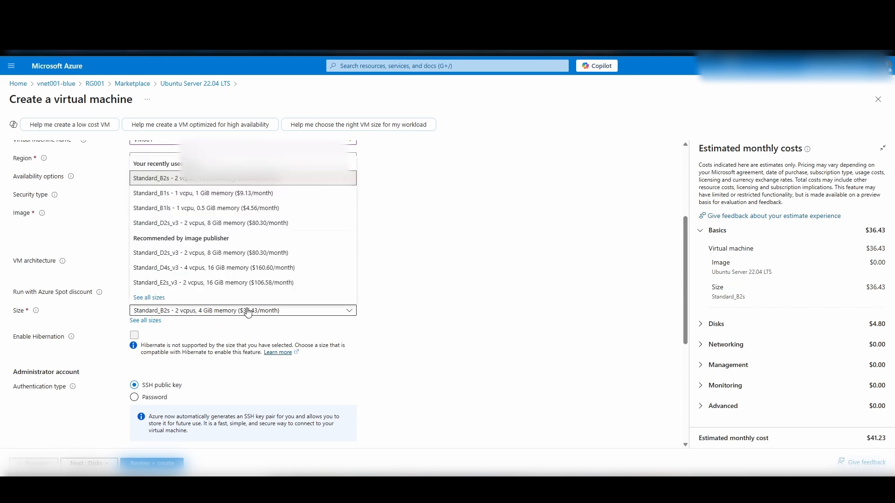
left_click(244, 193)
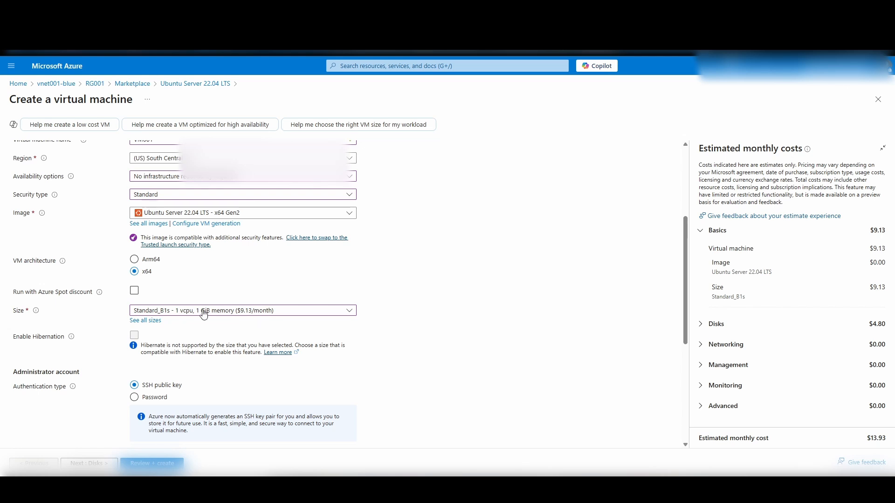
scroll(225, 317, "down", 1)
scroll(225, 317, "down", 1)
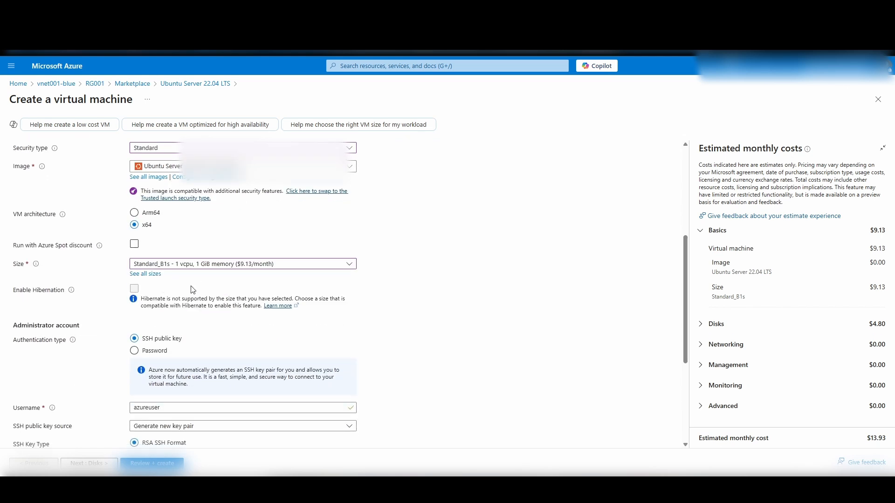
Use password authentication for the administrator account, with username tadmin, and enter and confirm the account password
mouse_move(35, 265)
scroll(261, 325, "down", 3)
left_click_drag(181, 256, 146, 258)
left_click(149, 270)
left_click(176, 289)
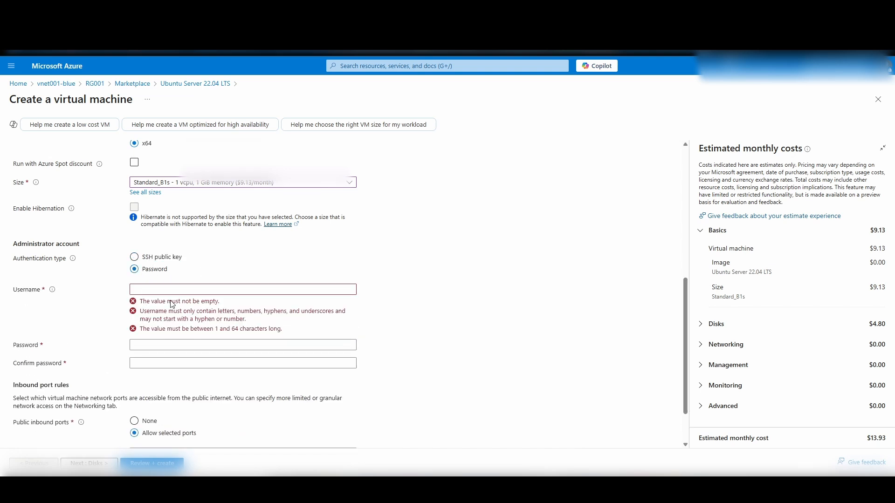
type("ra")
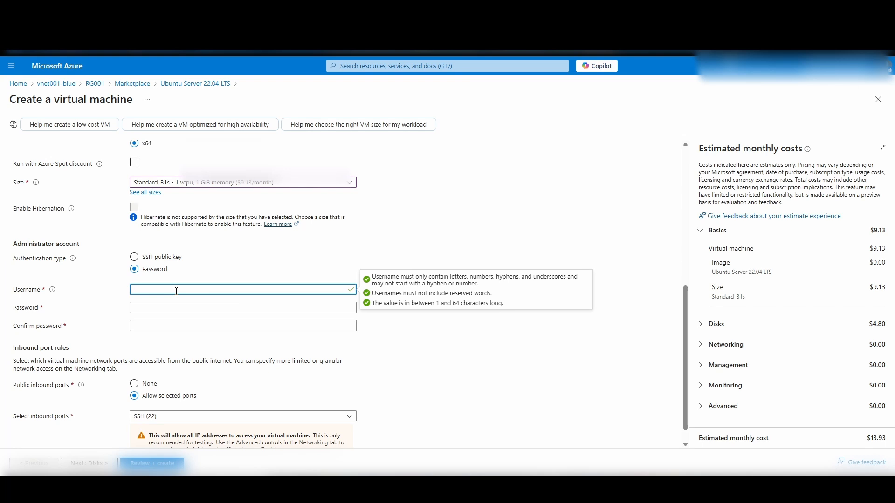
type("in")
key("Tab")
type("•••••")
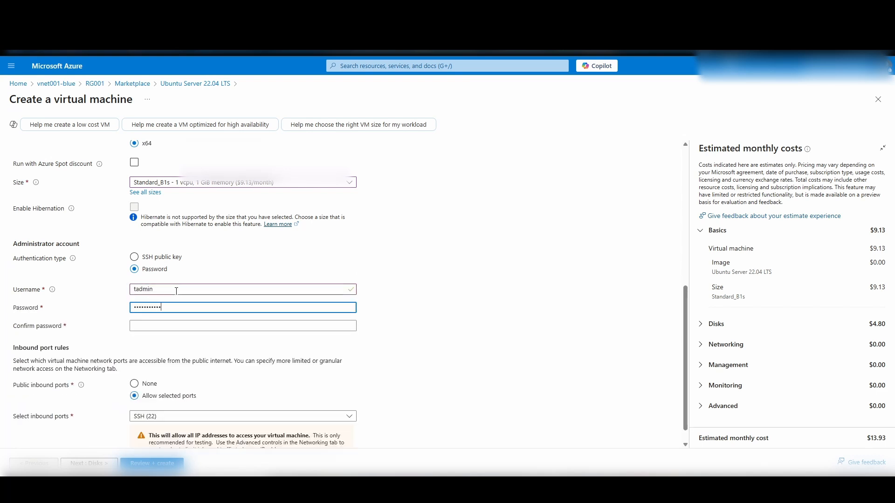
key("Tab")
type("•••••••")
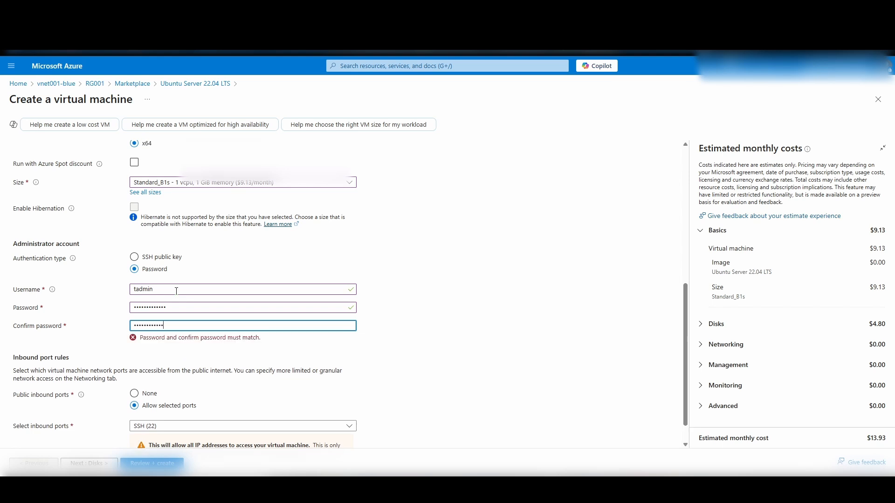
Allow selected public inbound ports for the virtual machine and choose SSH (22)
scroll(174, 326, "down", 1)
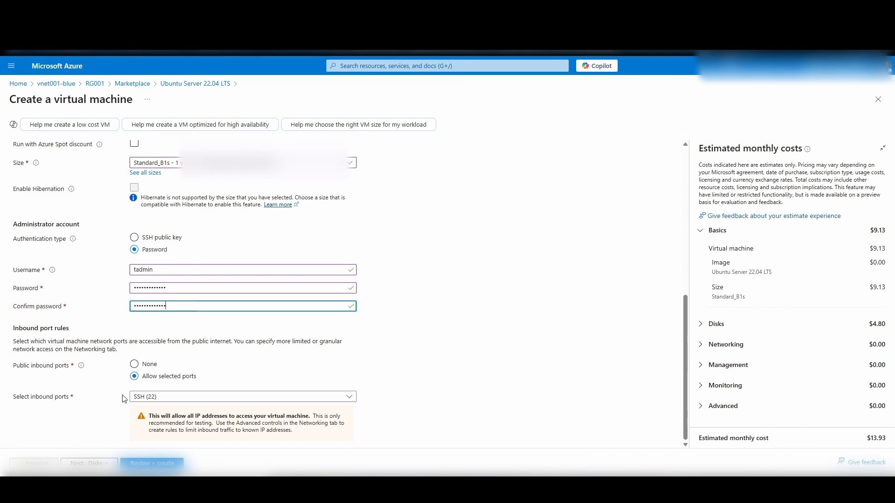
left_click(135, 365)
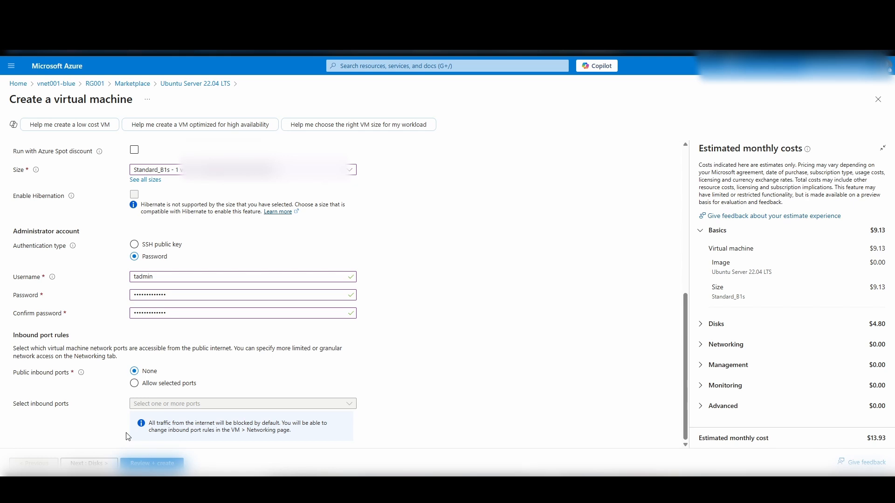
left_click(146, 384)
left_click(178, 429)
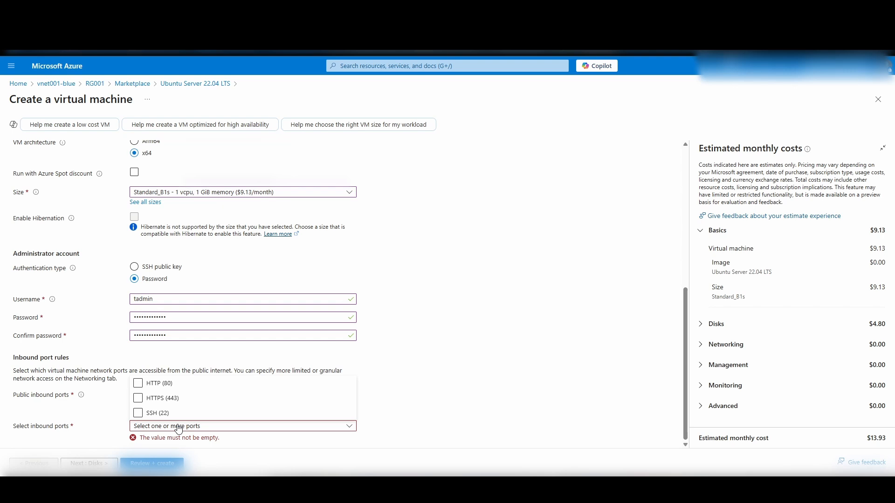
left_click(115, 420)
left_click(181, 430)
left_click(116, 438)
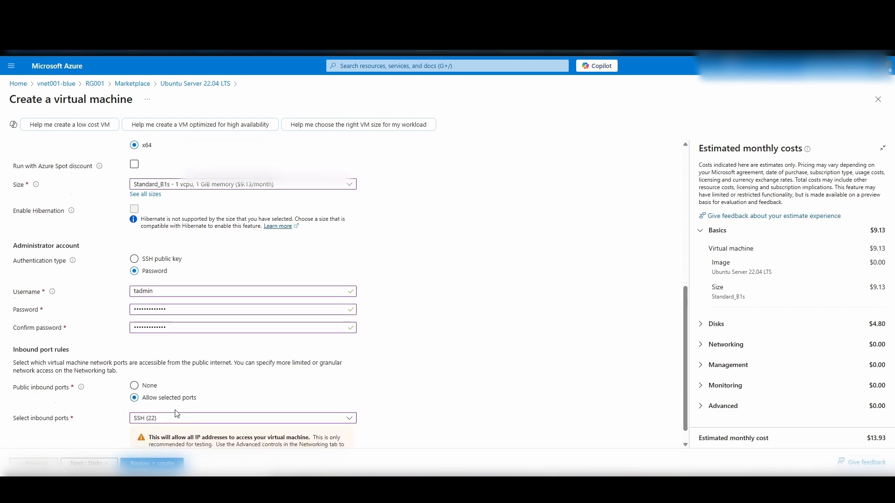
Continue to the disk settings and set the OS disk type to Standard SSD with locally-redundant storage
left_click(89, 463)
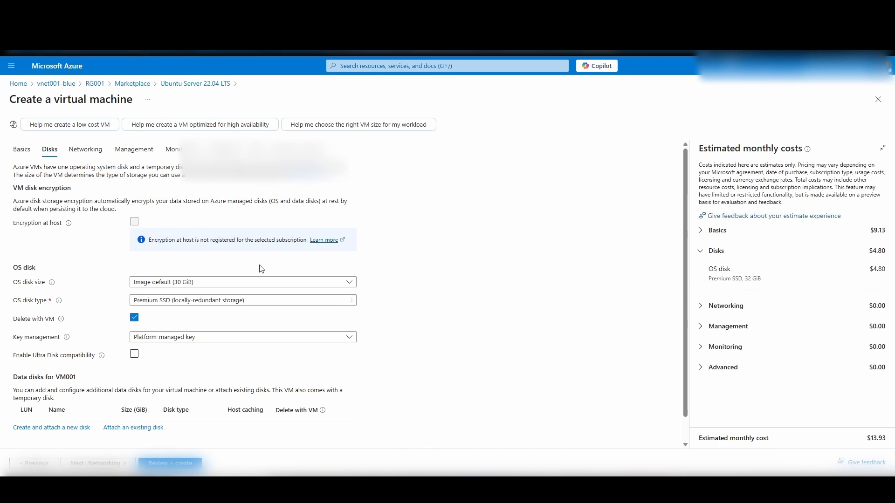
left_click(205, 304)
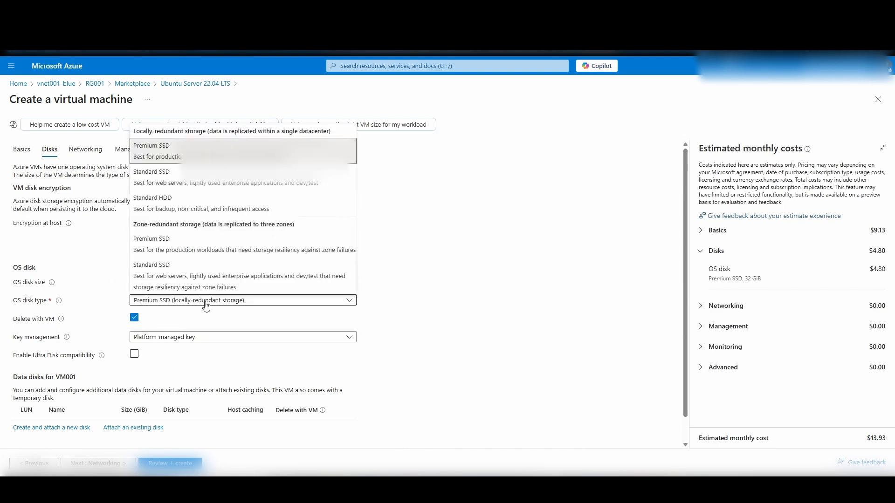
left_click(192, 181)
scroll(90, 366, "down", 1)
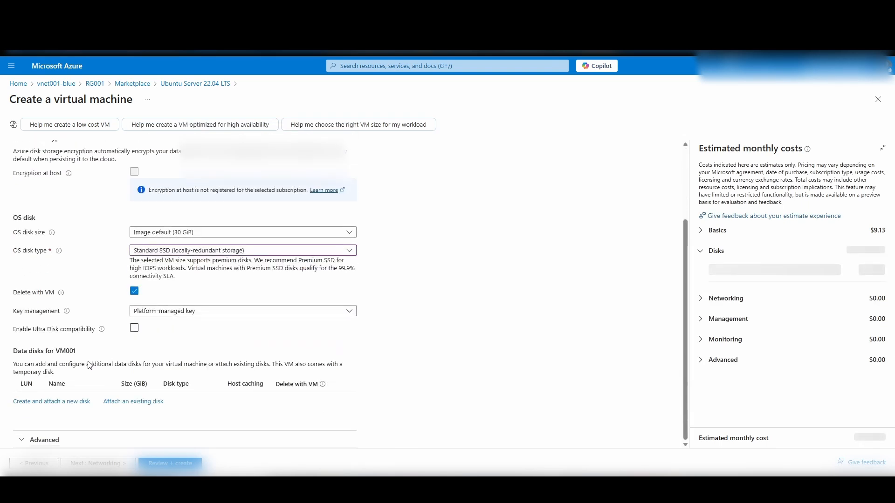
Continue to the networking settings, keep vnet001-blue with VMs-subnet, and review and create the virtual machine
left_click(97, 463)
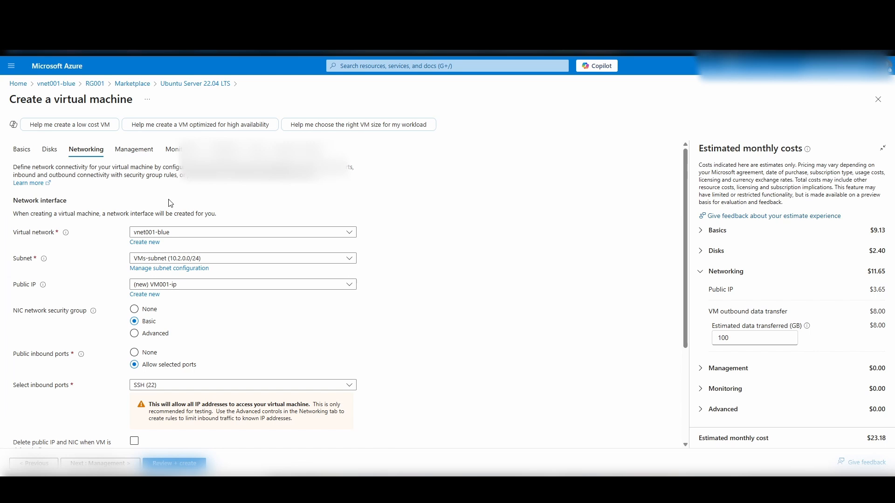
scroll(203, 237, "down", 1)
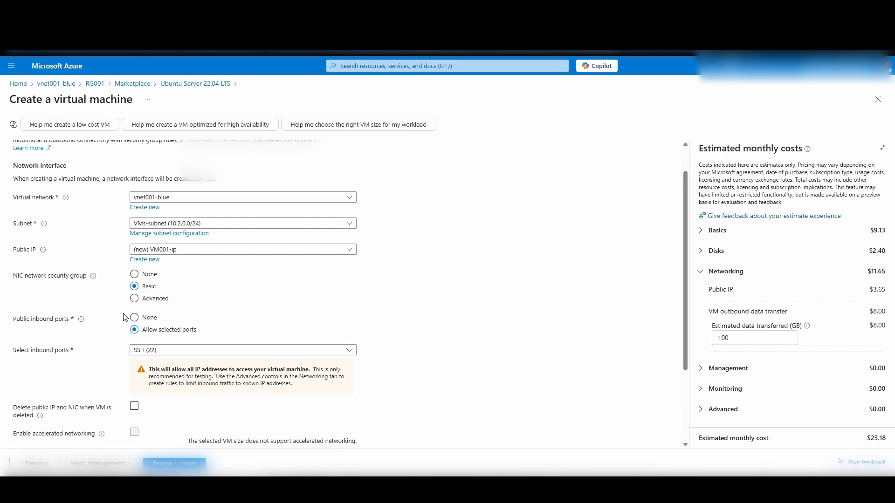
scroll(133, 268, "down", 2)
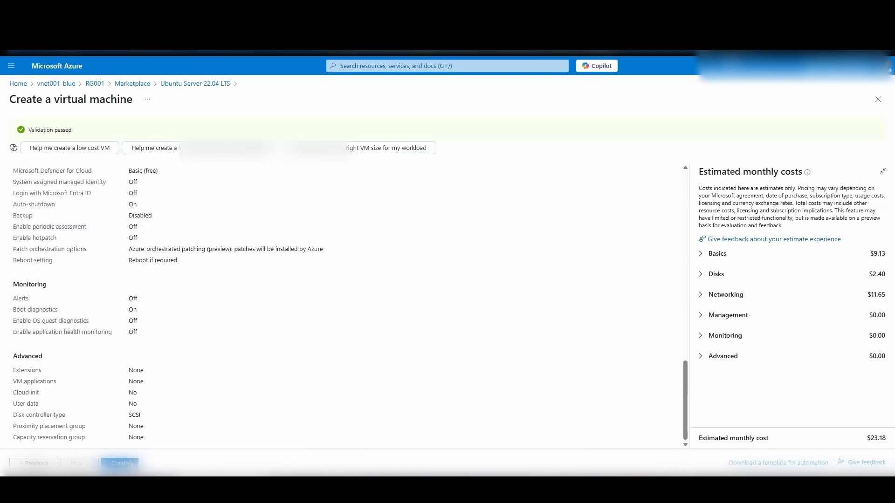
key("Return")
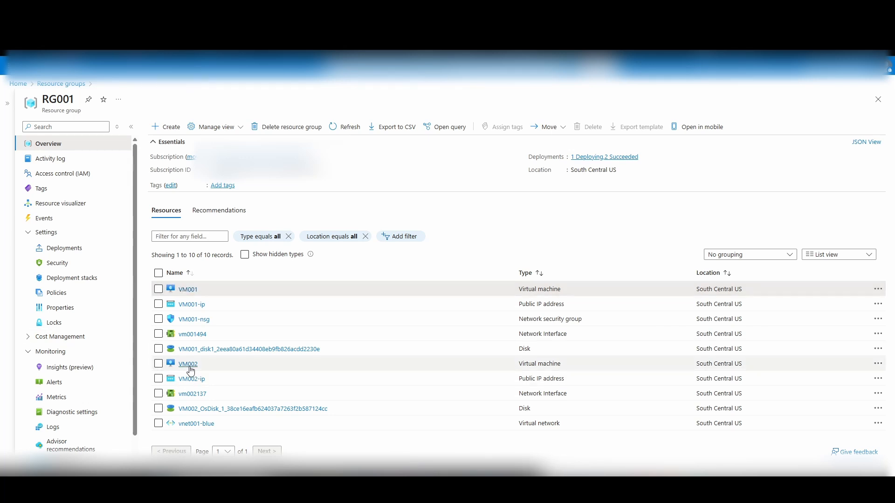
Open VM001 from RG001 and examine its SSH using Azure CLI and Native SSH connection options
left_click(188, 290)
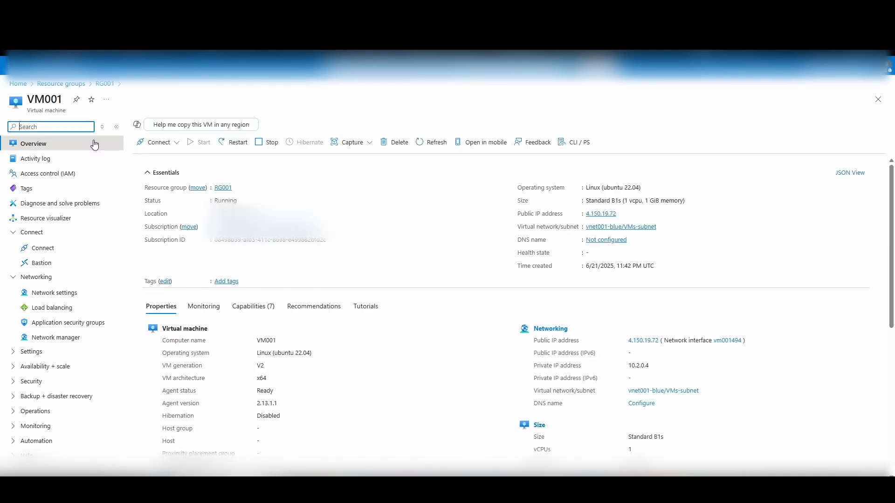
left_click(47, 251)
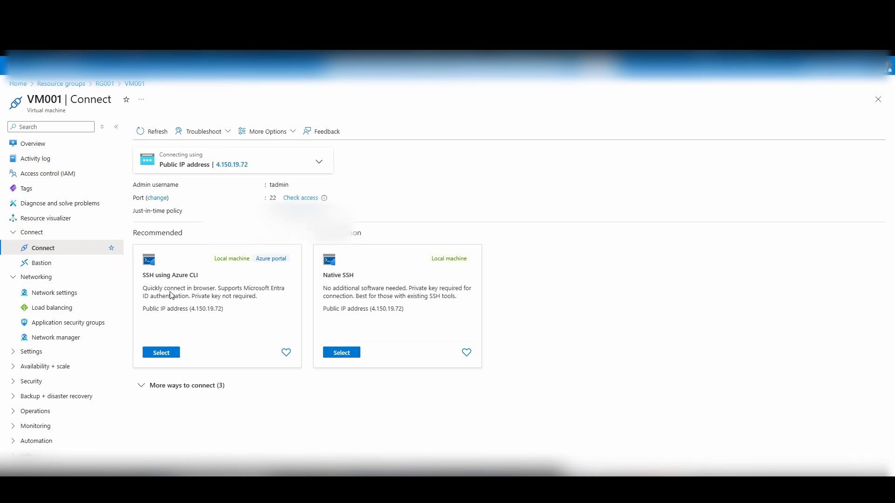
left_click(161, 353)
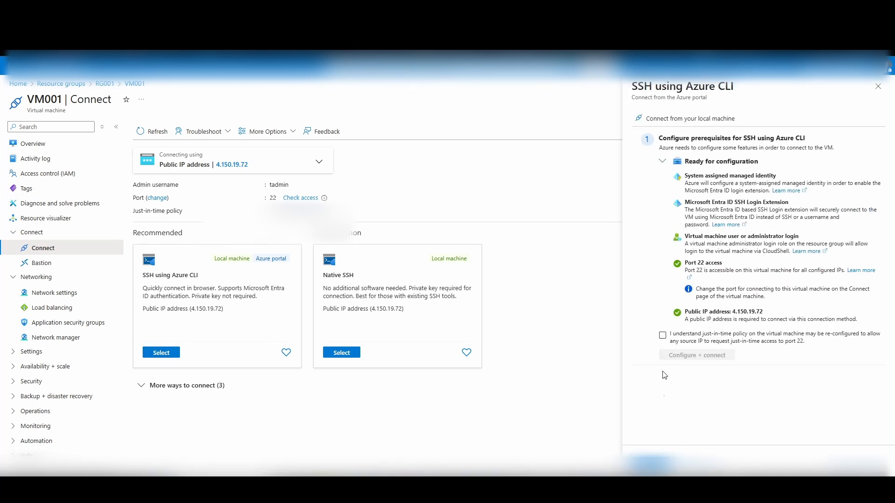
left_click(662, 335)
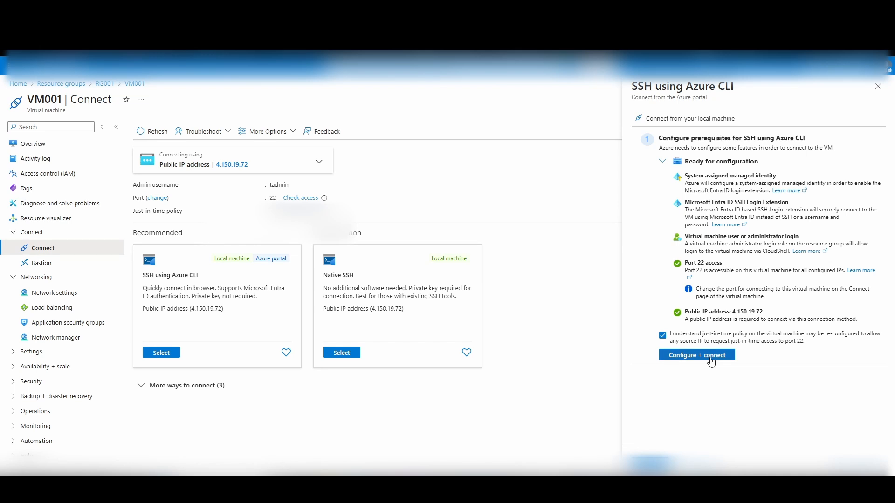
left_click(878, 87)
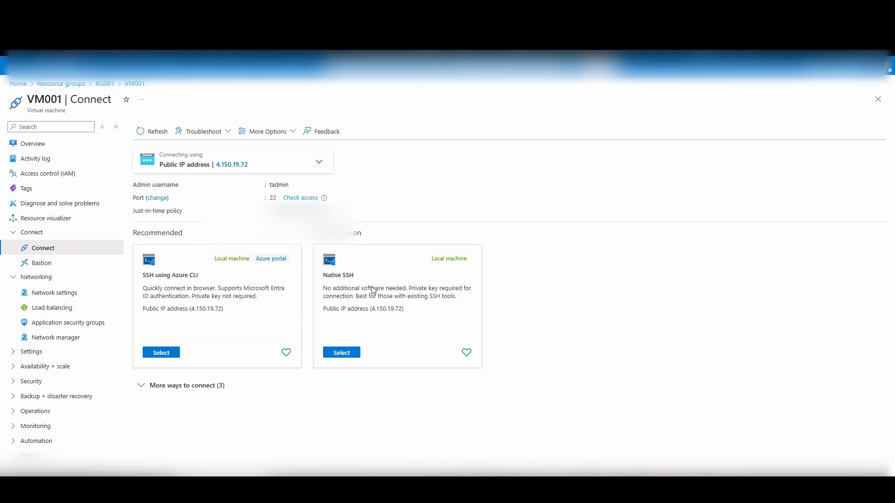
left_click_drag(352, 289, 407, 288)
Copy VM001's public IP address from its overview and switch to the PowerShell terminal
left_click(58, 143)
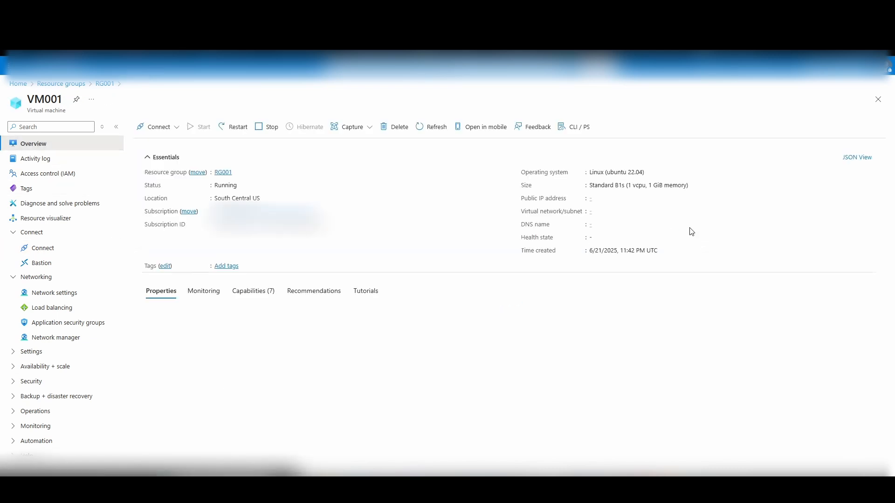
left_click(622, 214)
left_click_drag(0, 110, 470, 106)
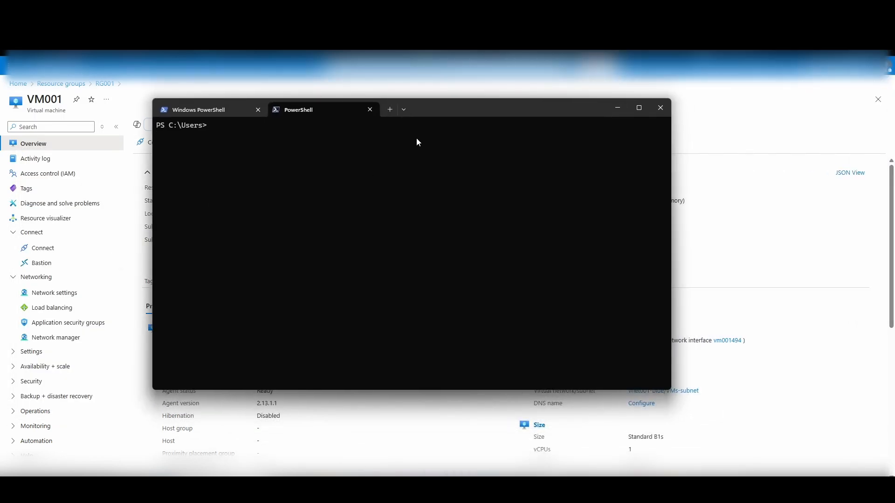
type("ssh tadmin@")
key("ctrl+v")
key("Return")
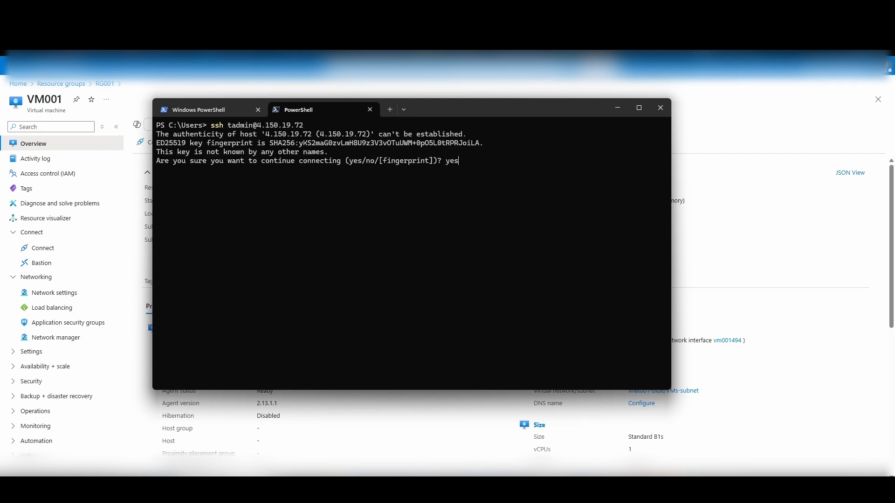
key("Return")
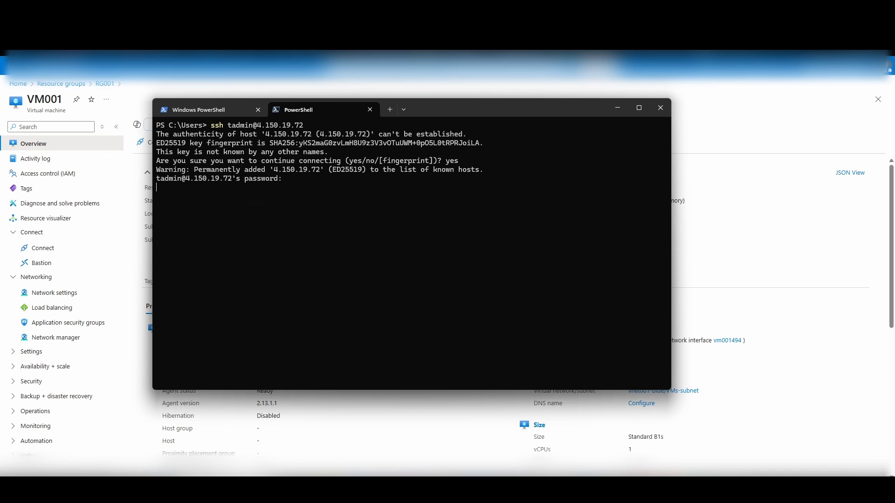
key("Return")
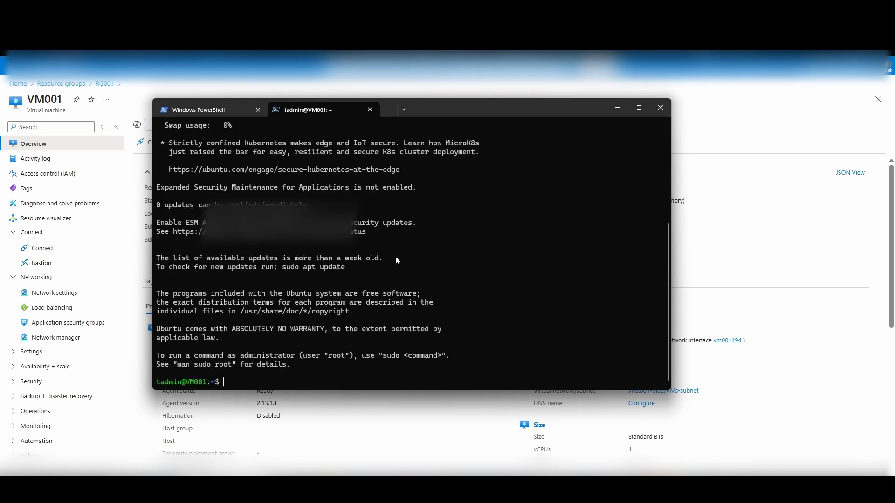
Run ip a on VM001 and compare the eth0 address with the private IP address on its Azure overview
key("Return")
key("Return")
key("Return")
type("ip a")
key("Return")
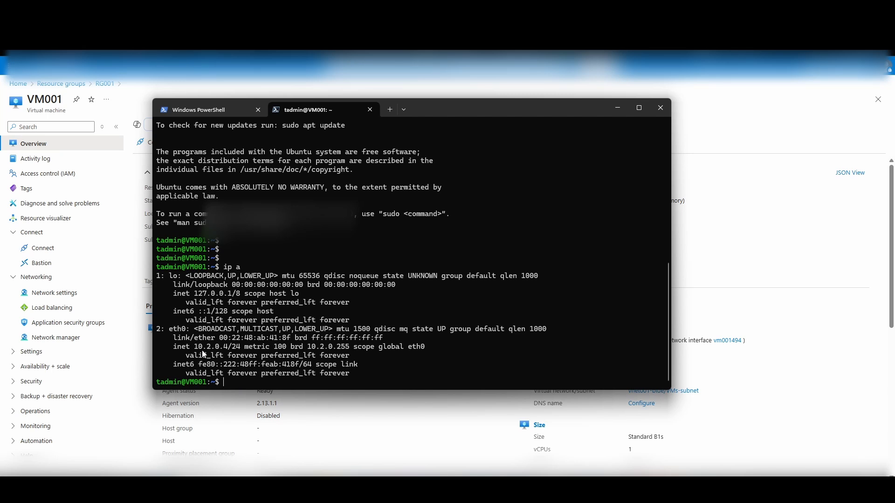
left_click_drag(198, 348, 232, 350)
left_click_drag(500, 108, 390, 93)
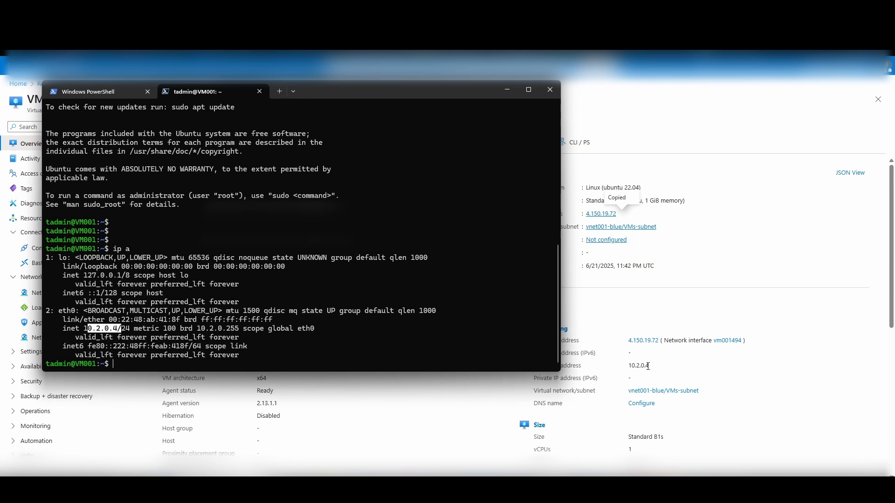
right_click(383, 354)
left_click_drag(437, 92, 0, 122)
Open VM002 from resource group RG001, copy its private IP address, and return to the VM001 terminal session
left_click(104, 84)
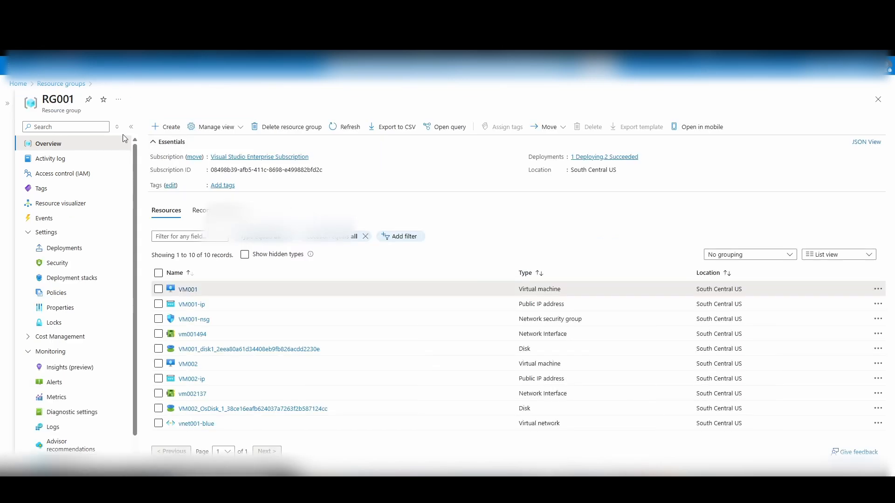
left_click(187, 364)
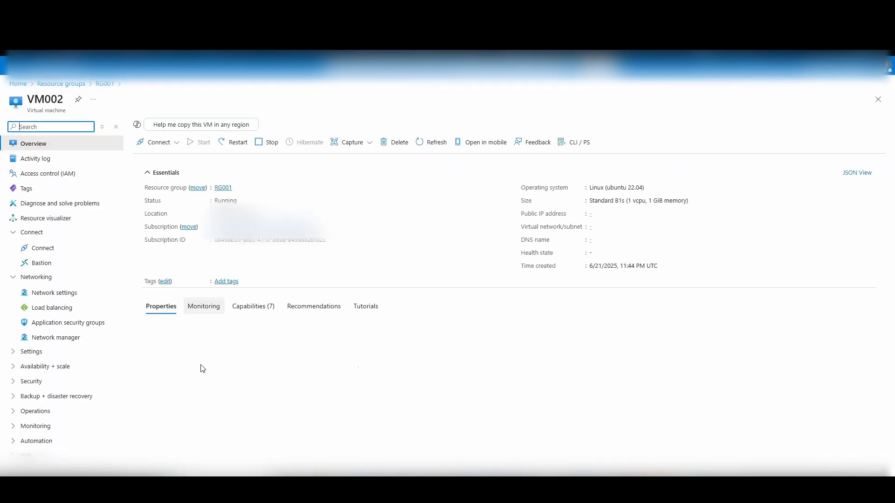
left_click_drag(661, 368, 624, 369)
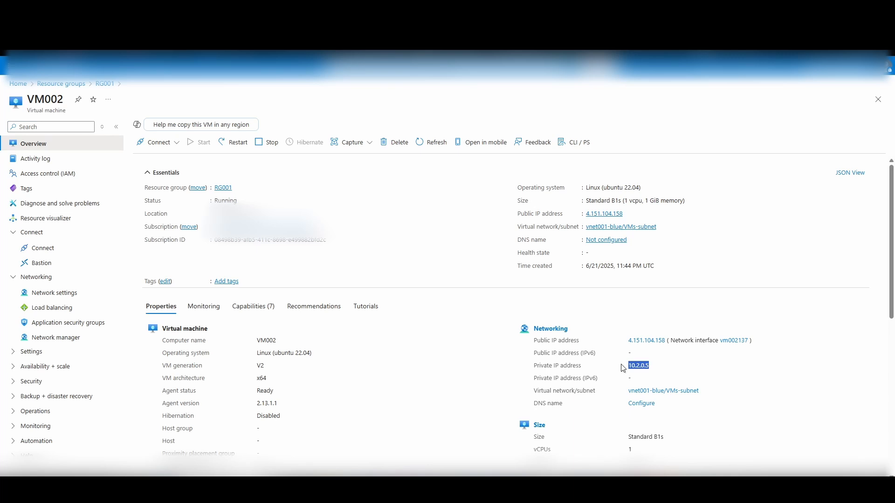
right_click(636, 365)
left_click(645, 377)
key("alt+Tab")
Ping VM002 at 10.2.0.5 from VM001 and stop the ping after a few replies
type("pin")
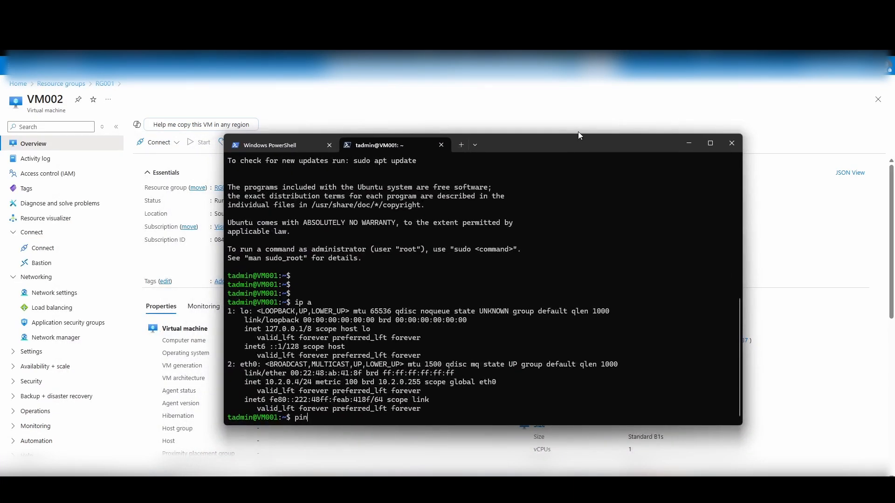
right_click(589, 256)
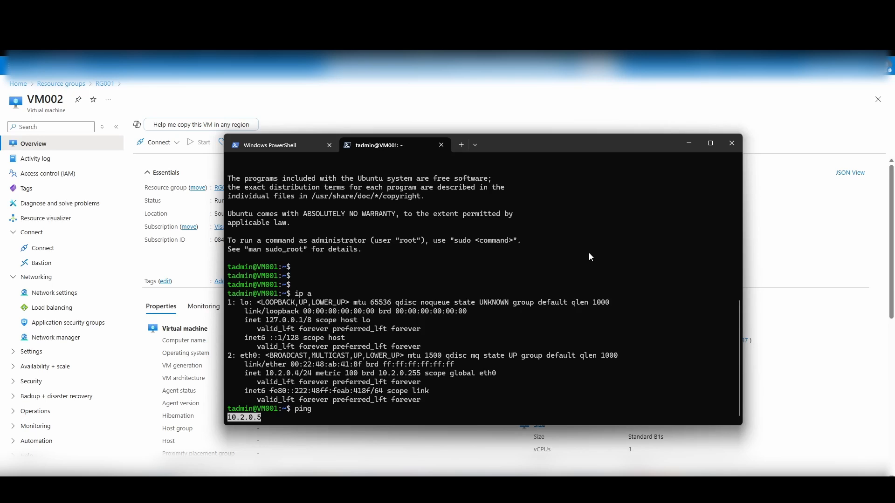
key("ctrl+c")
type("ping")
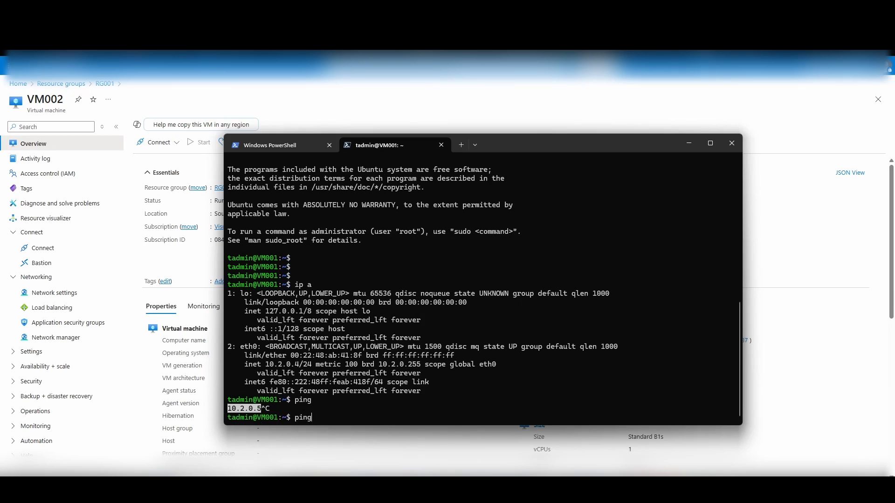
type(" 10.2.0.5")
key("Return")
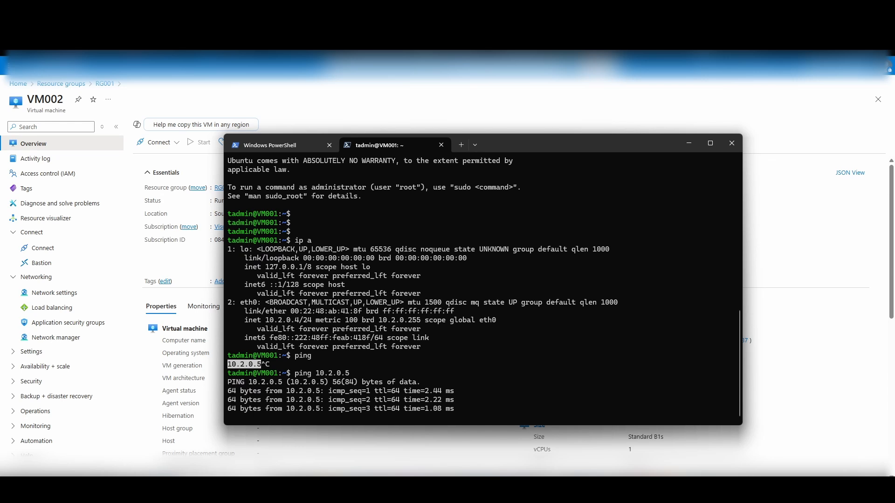
key("ctrl+c")
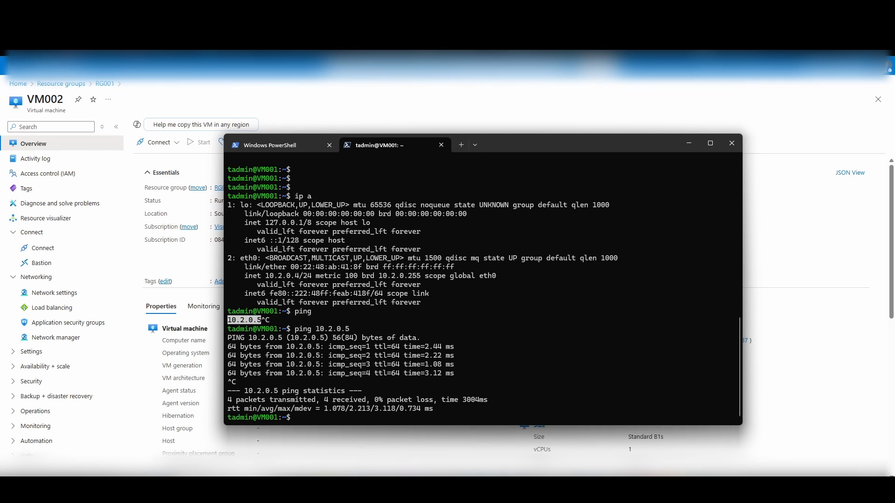
Test whether port 22 on VM002 is reachable from VM001 with nc -vz 10.2.0.5 22
type("nc")
type(" 10")
key("BackSpace")
key("BackSpace")
type("-vz 10.0.0")
key("BackSpace")
type("2.0.5 22")
key("Return")
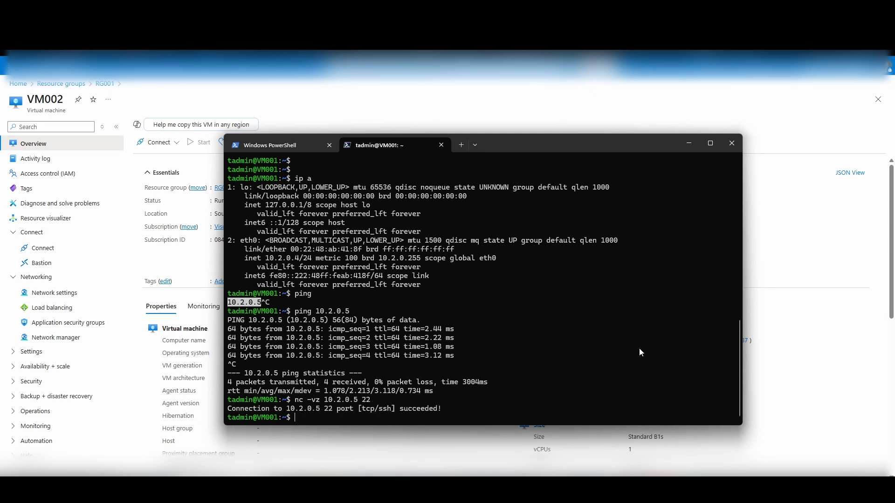
left_click_drag(400, 405, 441, 410)
key("ctrl+c")
type("ssh tadm")
key("BackSpace")
type("dmin@10.2.0.5")
key("Return")
type("yes")
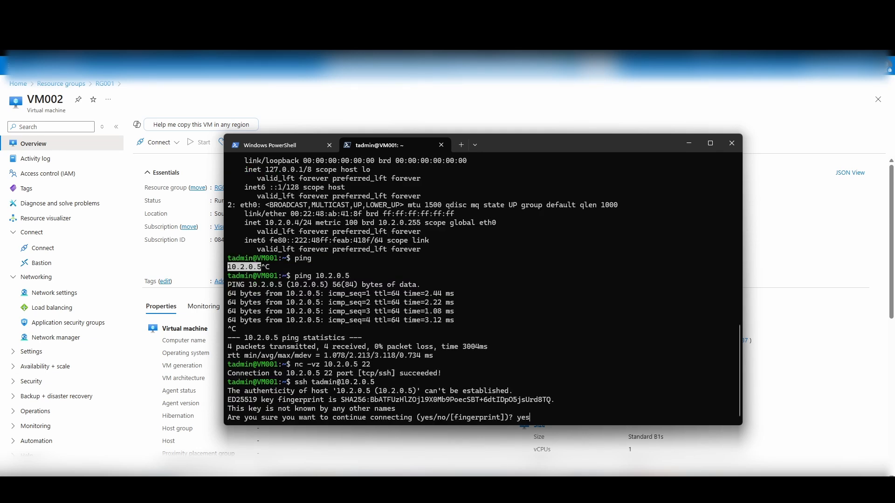
key("Return")
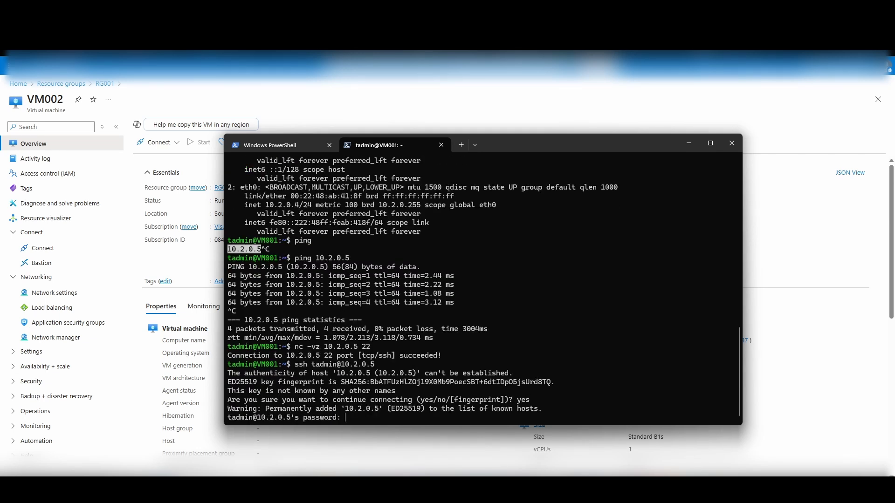
key("Return")
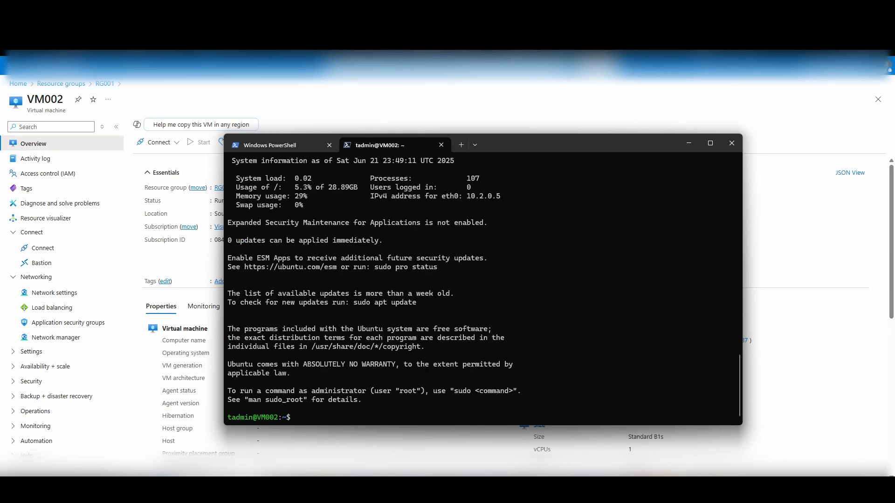
List VM002's network interfaces with ip a, highlight the eth0 address, and end the SSH session with exit
key("Return")
key("Return")
key("Return")
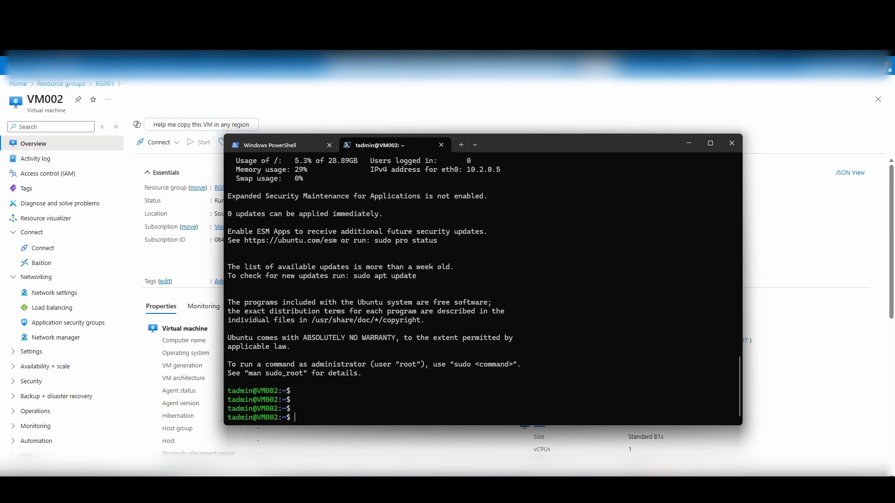
type("ip a")
key("Return")
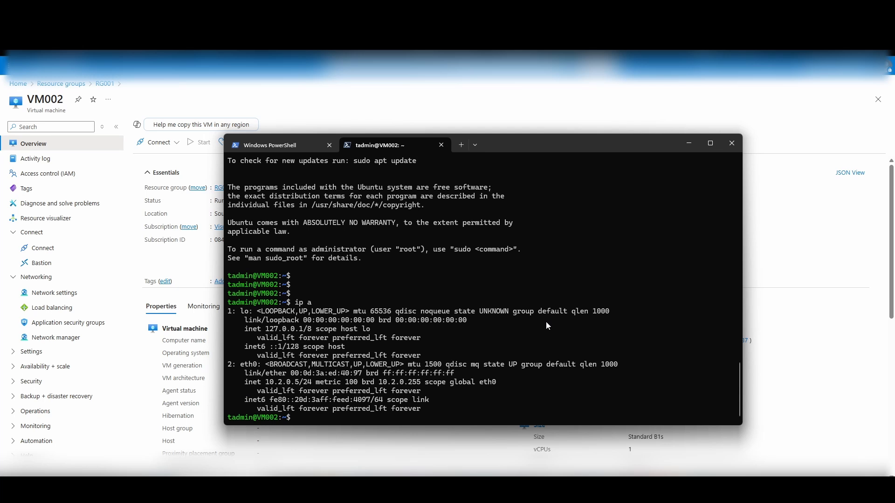
left_click_drag(266, 383, 294, 387)
type("exit")
key("Return")
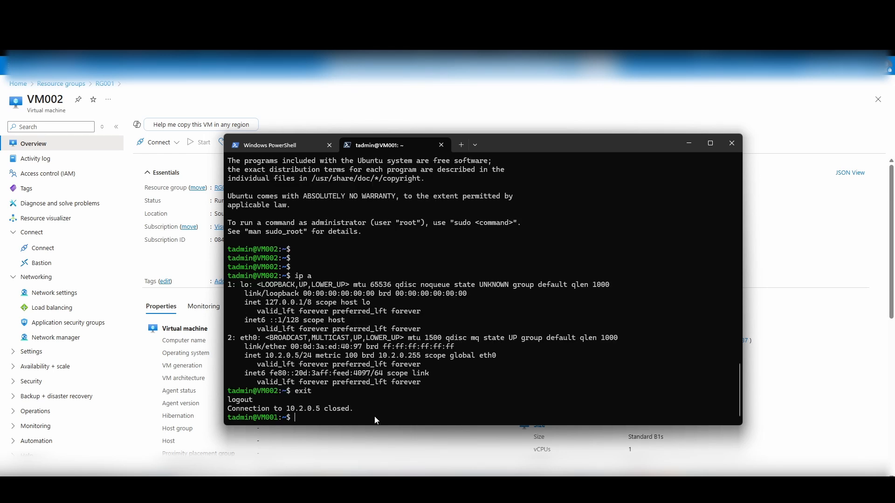
Switch to the network diagram, move the NIC and the 10.2.1.6 server out of the subnet, and space the SQL machine away from the 10.2.1.4 VM
mouse_move(674, 489)
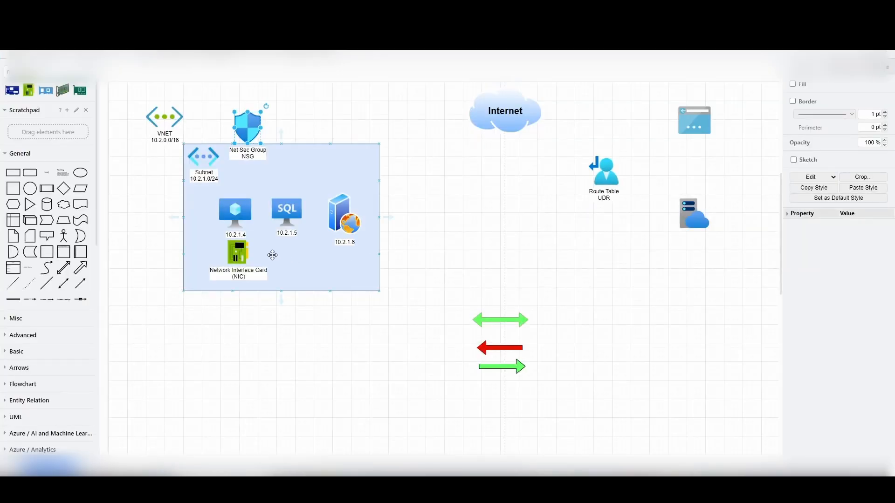
left_click_drag(237, 252, 533, 243)
left_click_drag(297, 211, 447, 191)
left_click_drag(233, 215, 227, 215)
left_click_drag(344, 214, 536, 182)
left_click_drag(436, 192, 332, 217)
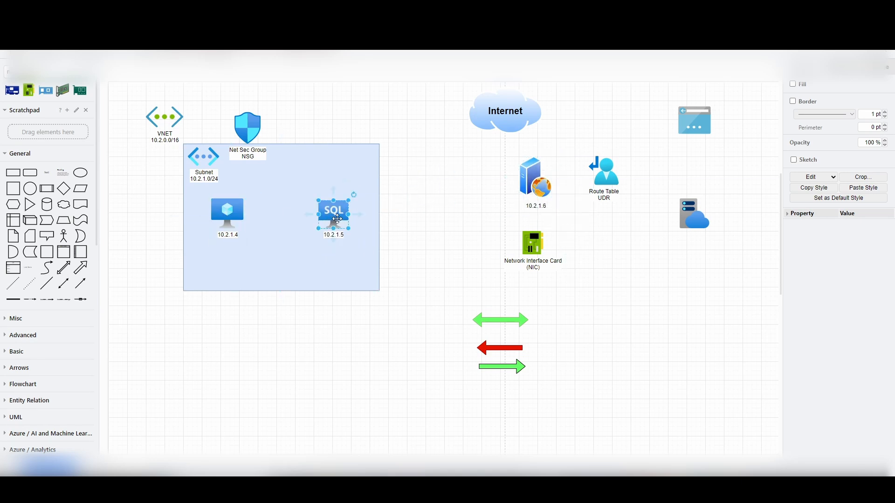
Place the green double-headed arrow between the 10.2.1.4 and 10.2.1.5 machines and move the NSG icon down into the subnet
left_click_drag(492, 323, 274, 217)
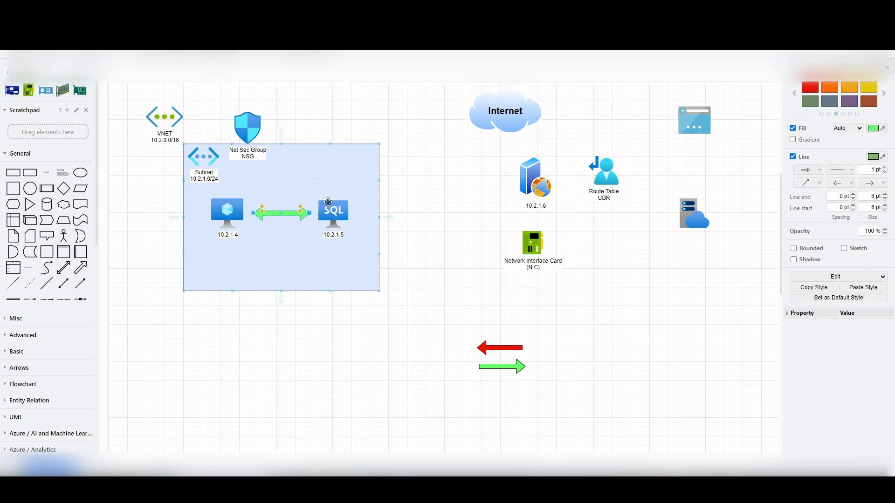
left_click(283, 241, "shift")
left_click(283, 242, "shift")
left_click_drag(252, 125, 253, 160)
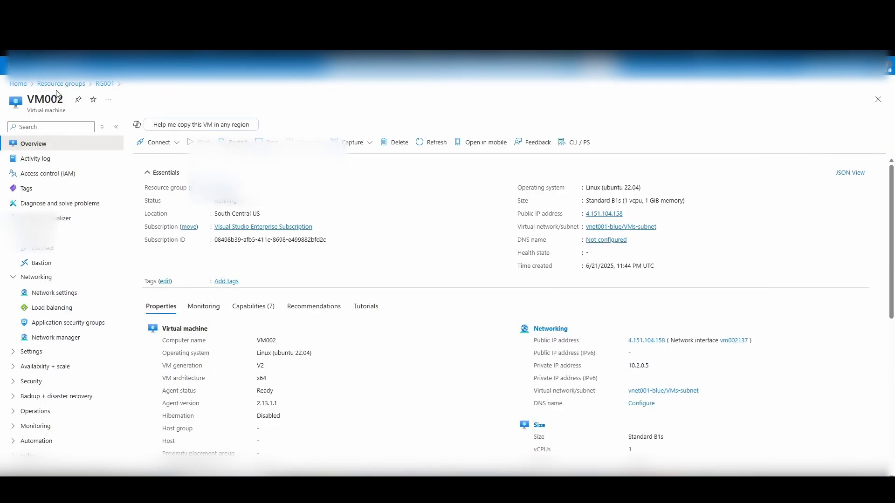
Return to the Azure portal, open VM001-nsg from resource group RG001, and examine its AllowVnetInBound, AllowVnetOutBound and SSH rules
left_click(105, 84)
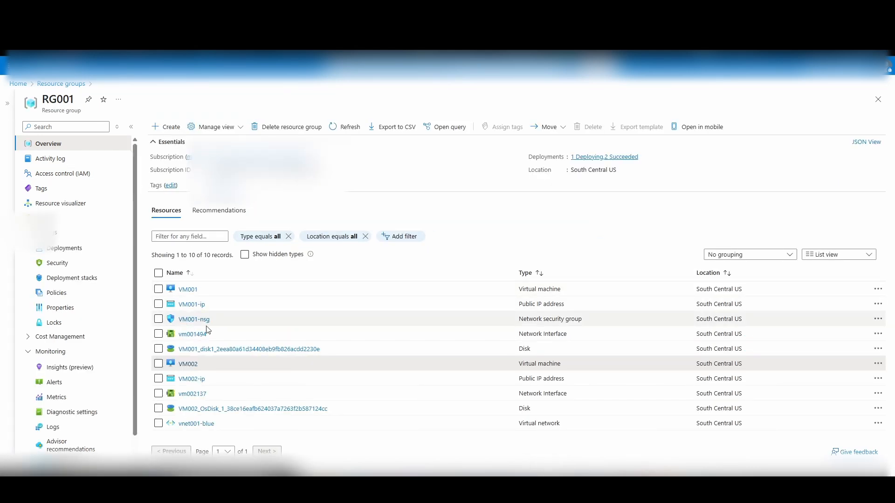
left_click(194, 320)
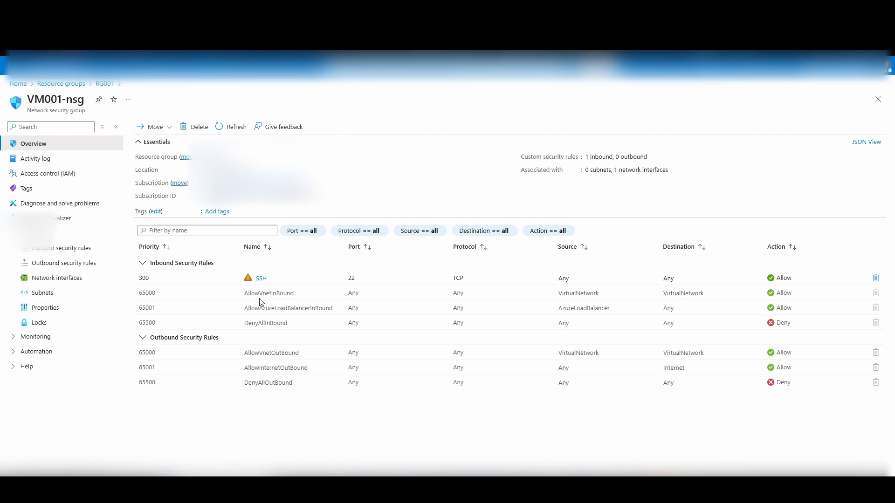
left_click_drag(243, 293, 298, 295)
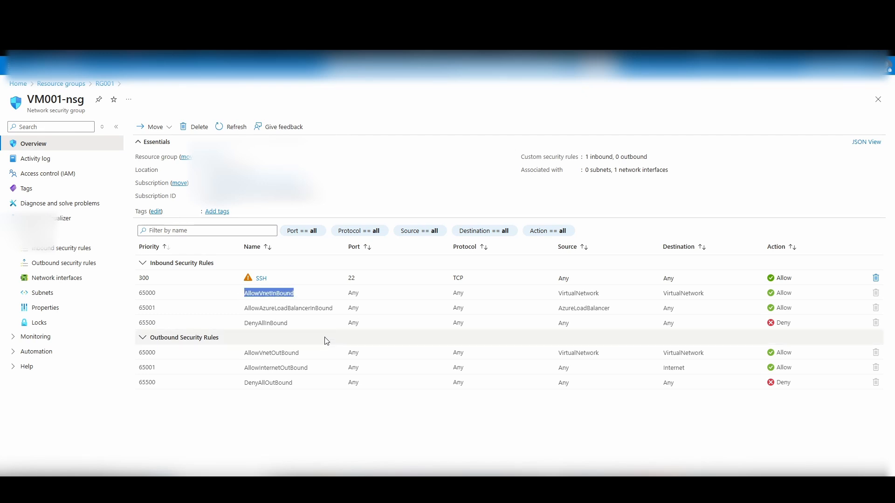
left_click_drag(316, 354, 243, 355)
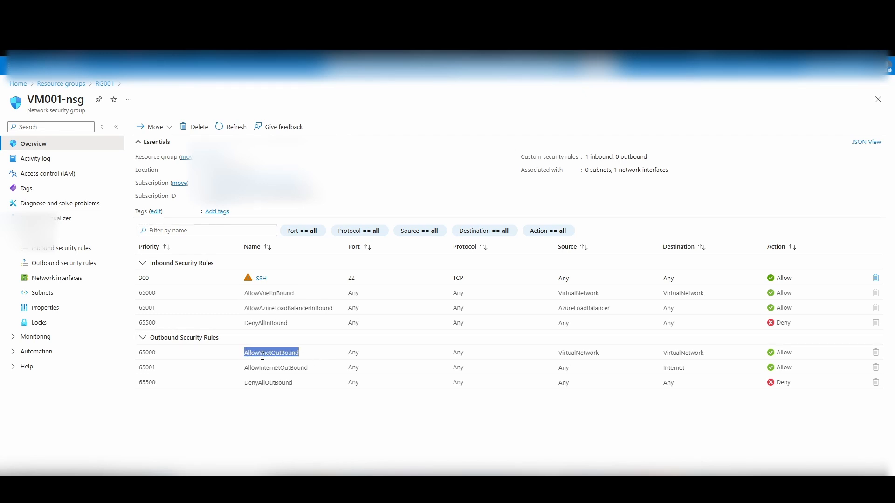
triple_click(272, 285)
left_click(281, 284)
left_click_drag(281, 284, 236, 284)
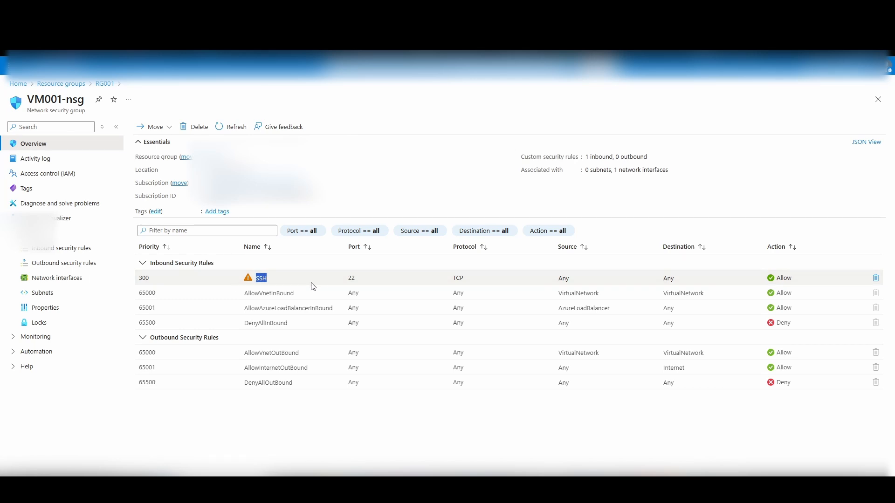